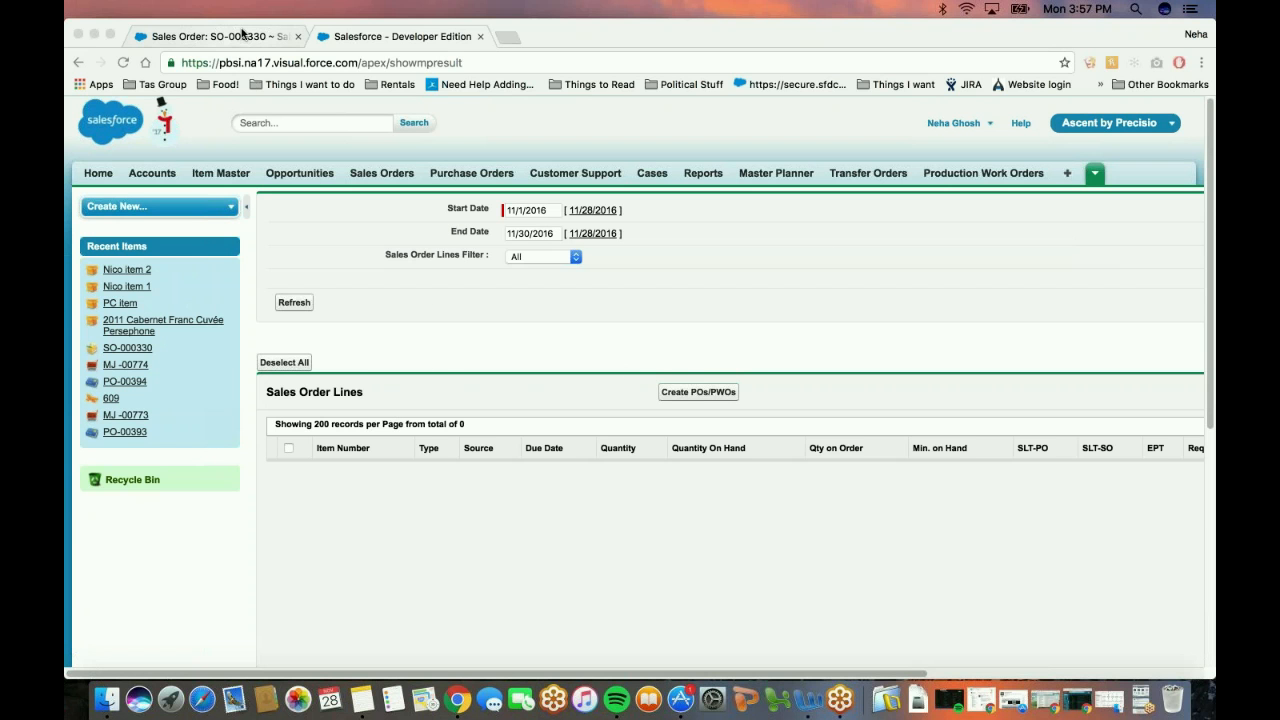
Clone the closed UNI-PATCH sales order together with its sales order lines and save the new order.
click(242, 34)
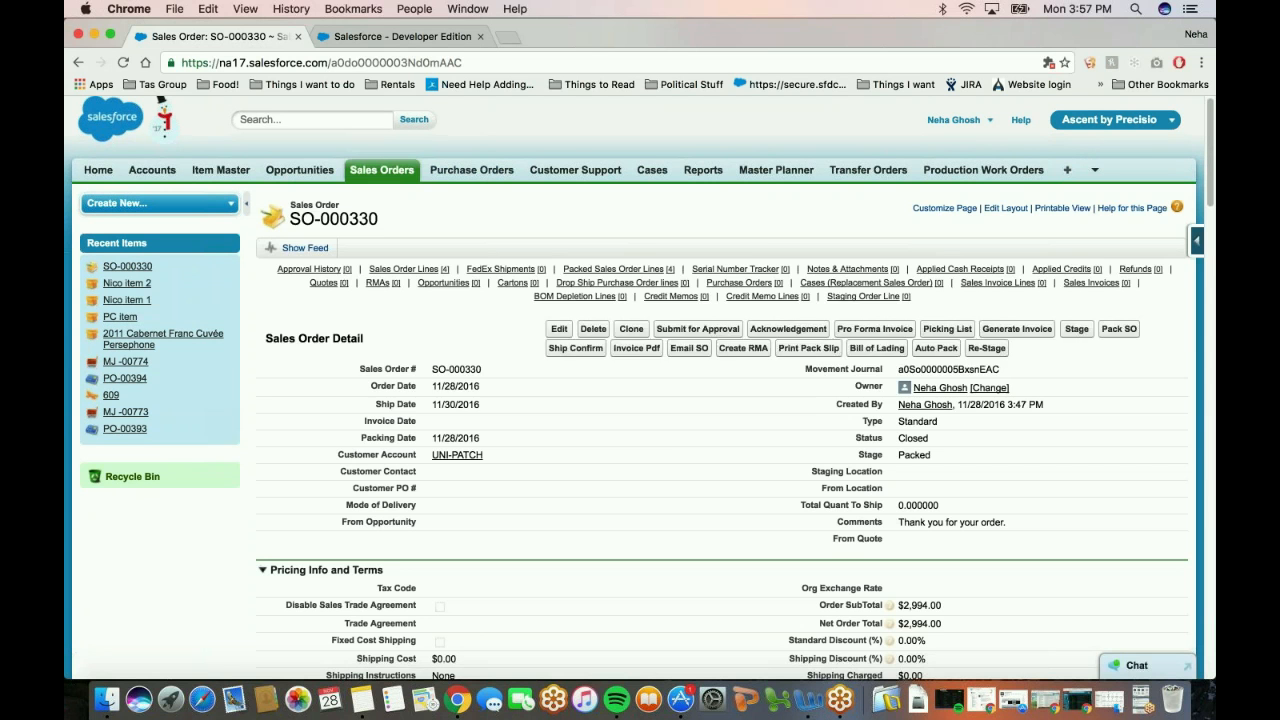
click(632, 330)
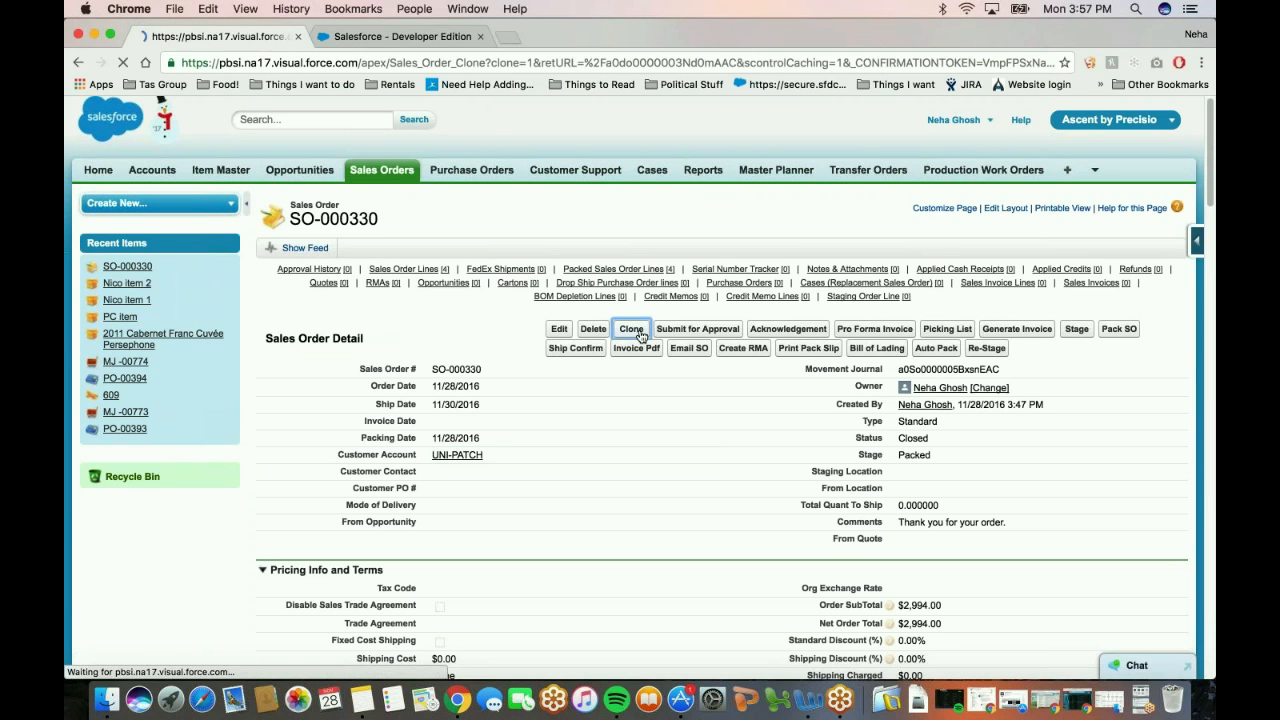
scroll(647, 347, down, 2)
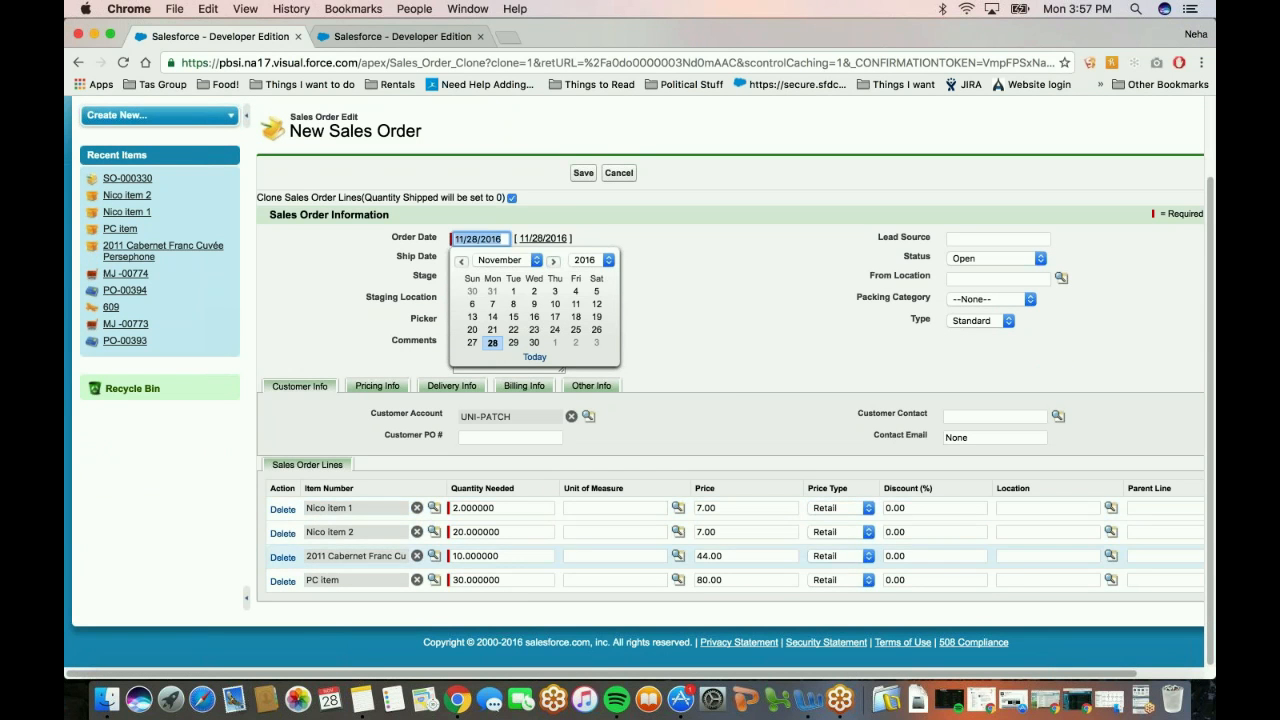
click(679, 237)
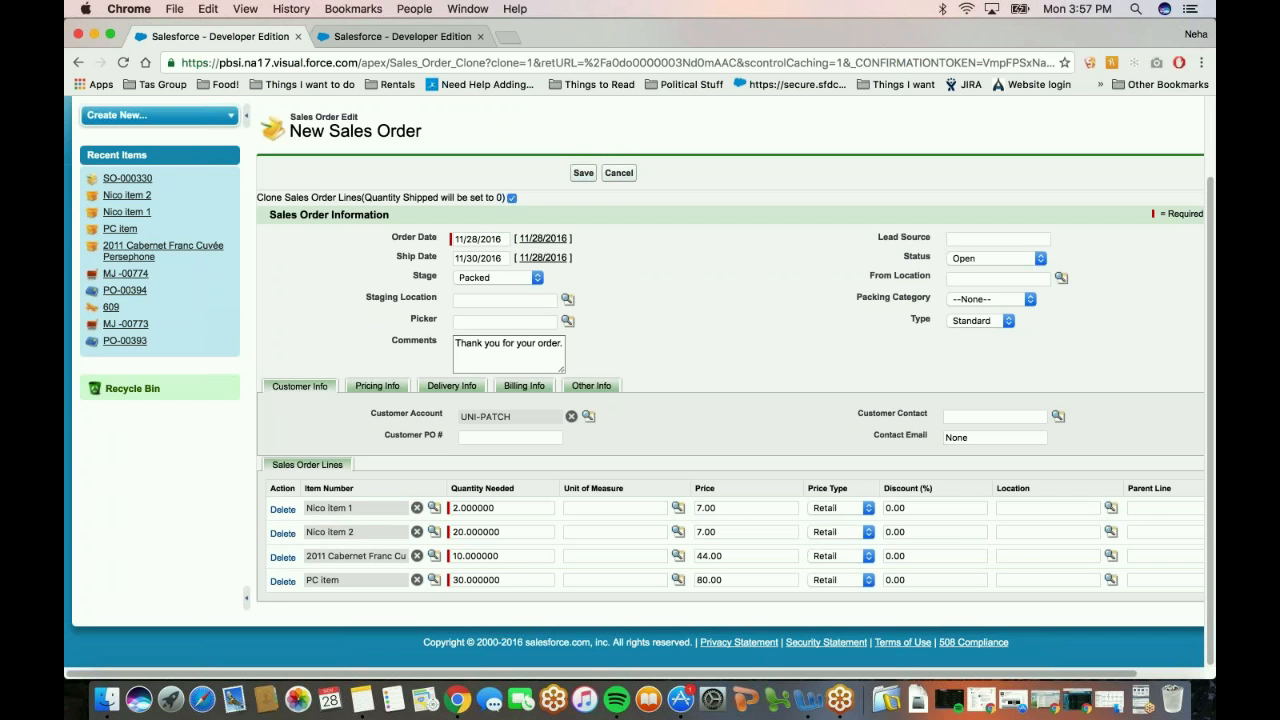
click(589, 178)
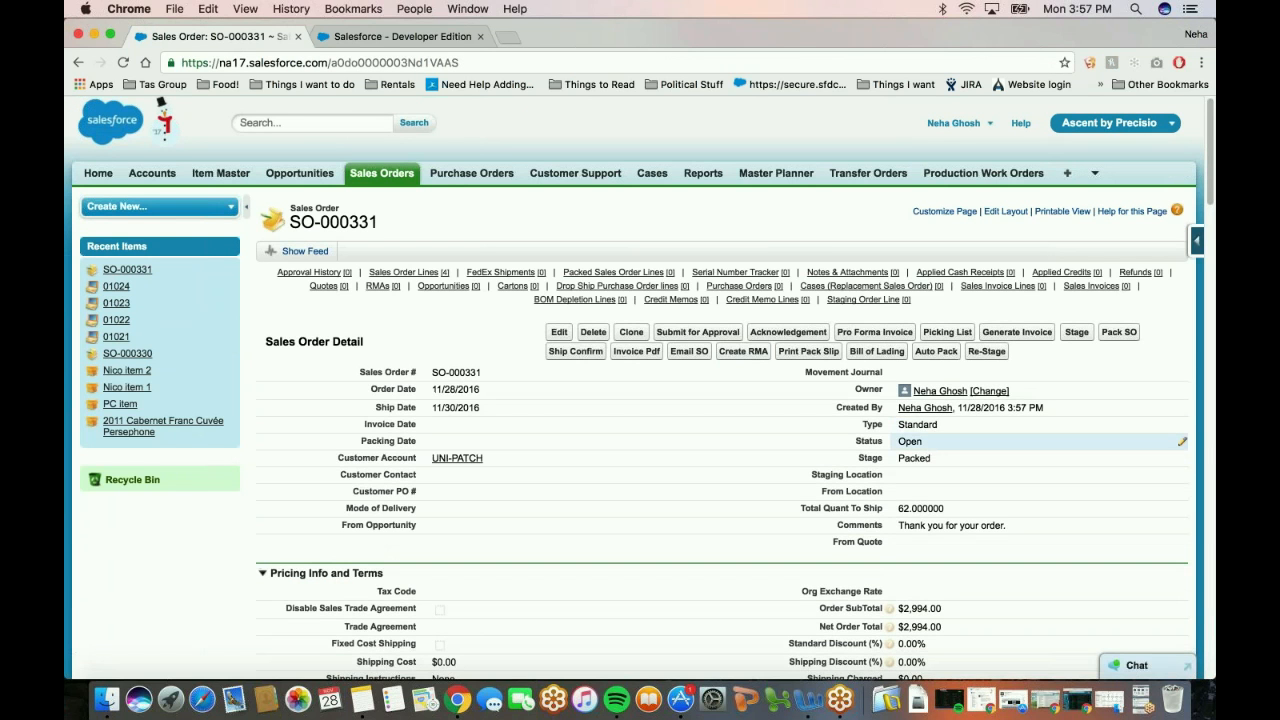
Set the new sales order's stage to Open and save the change.
double_click(934, 459)
click(940, 442)
click(926, 428)
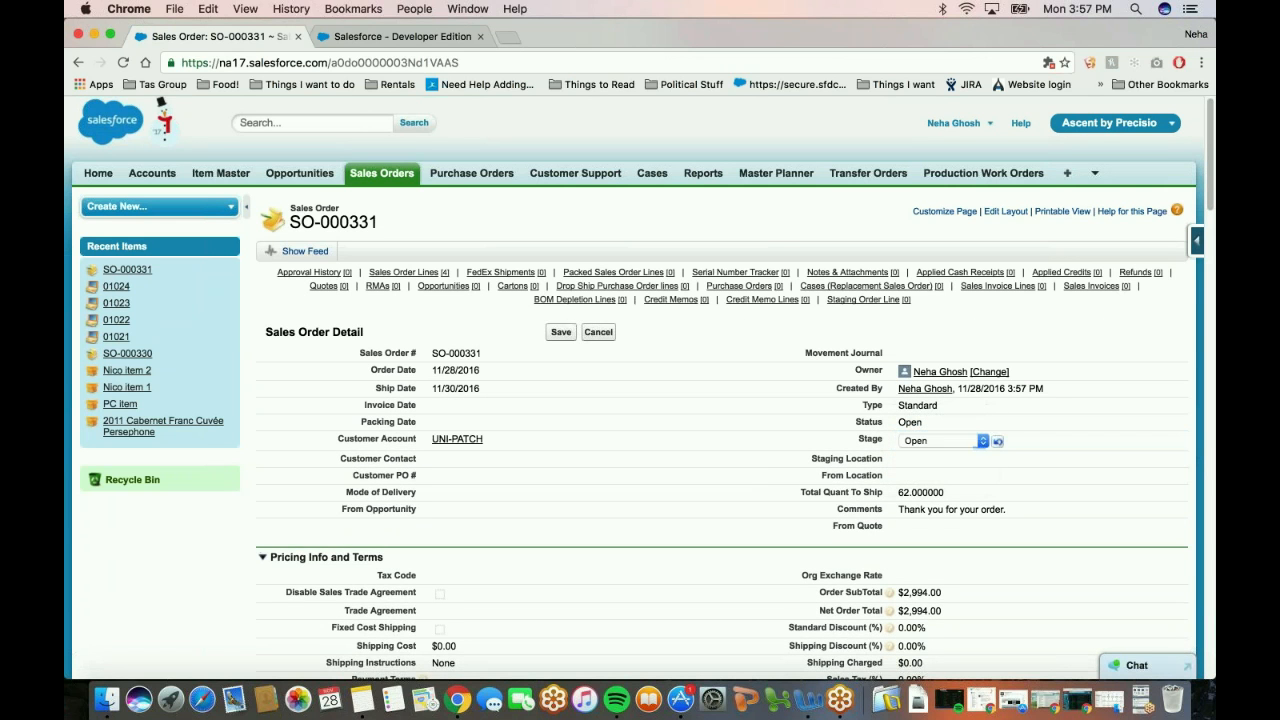
click(561, 332)
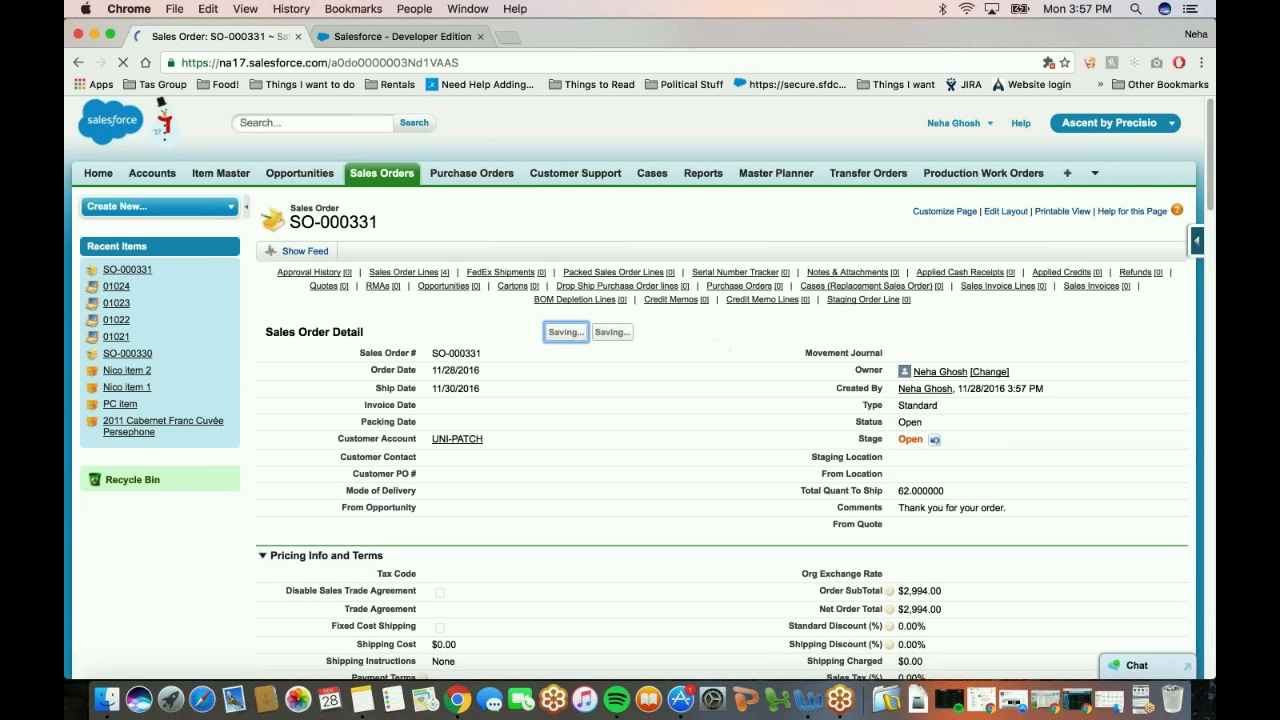
Check the quantity on hand for each item in the new order's Sales Order Lines View.
scroll(822, 360, down, 10)
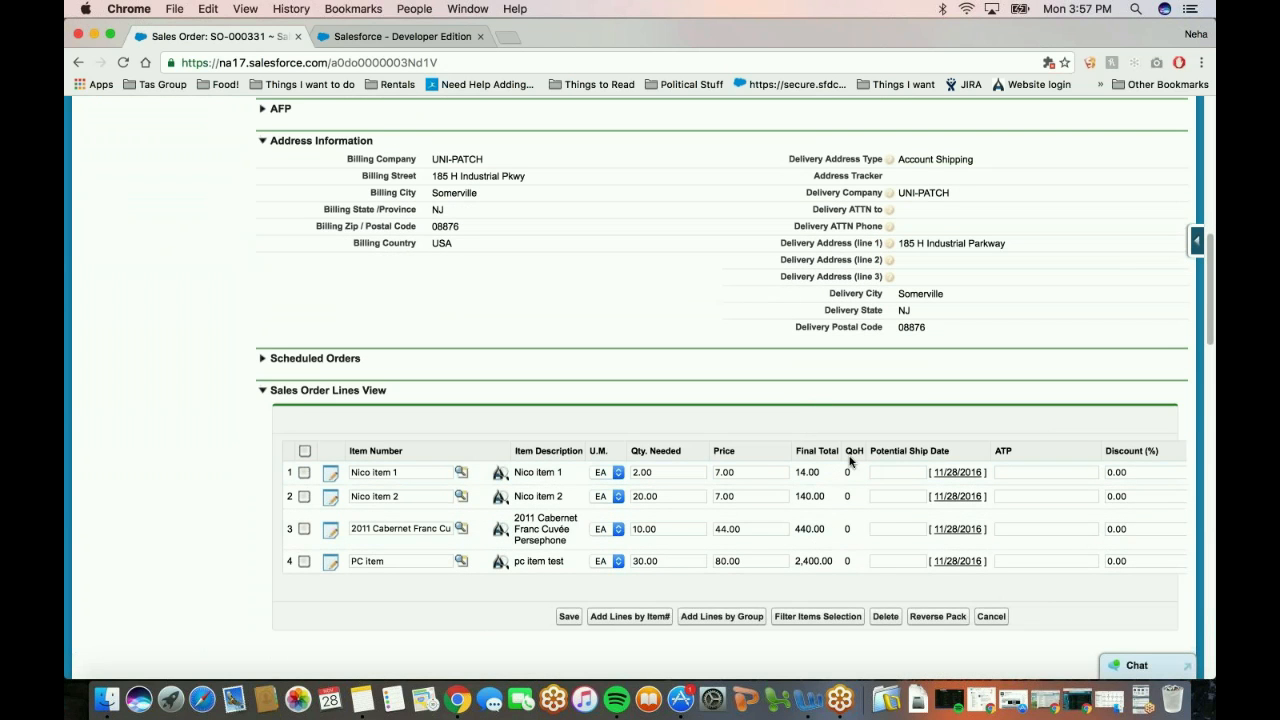
double_click(862, 451)
click(861, 455)
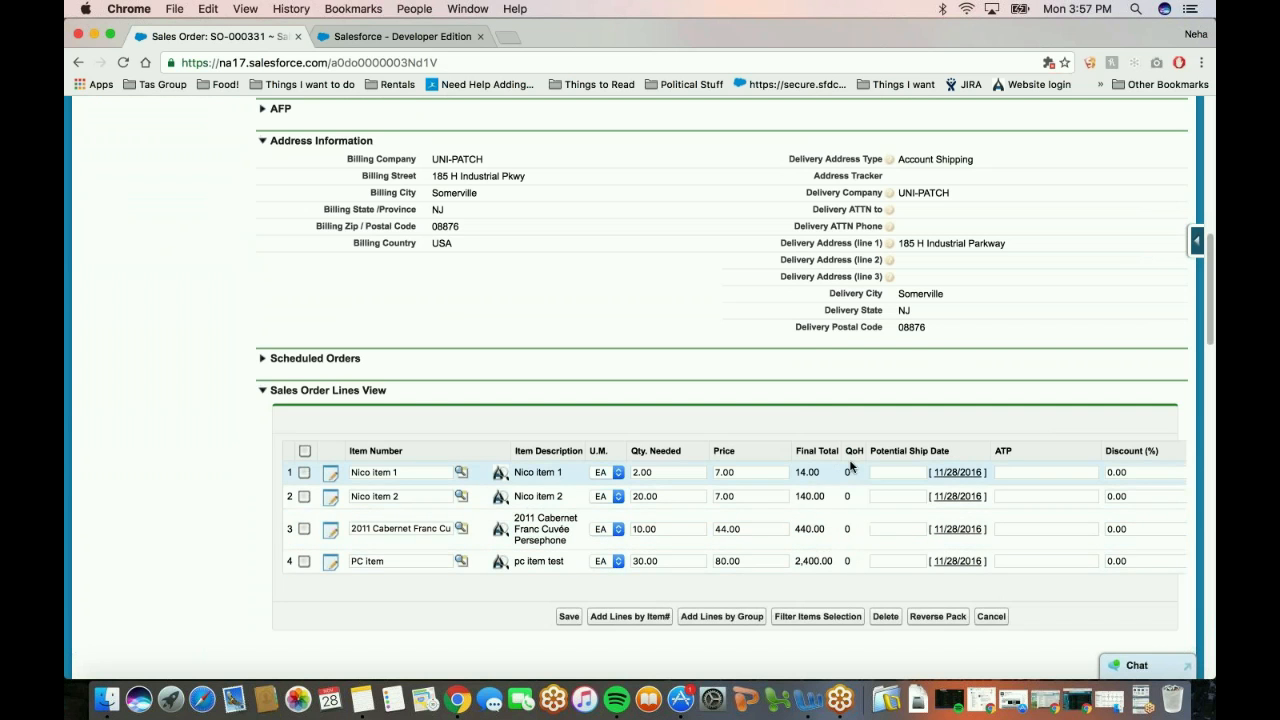
scroll(850, 565, up, 1)
scroll(850, 560, up, 10)
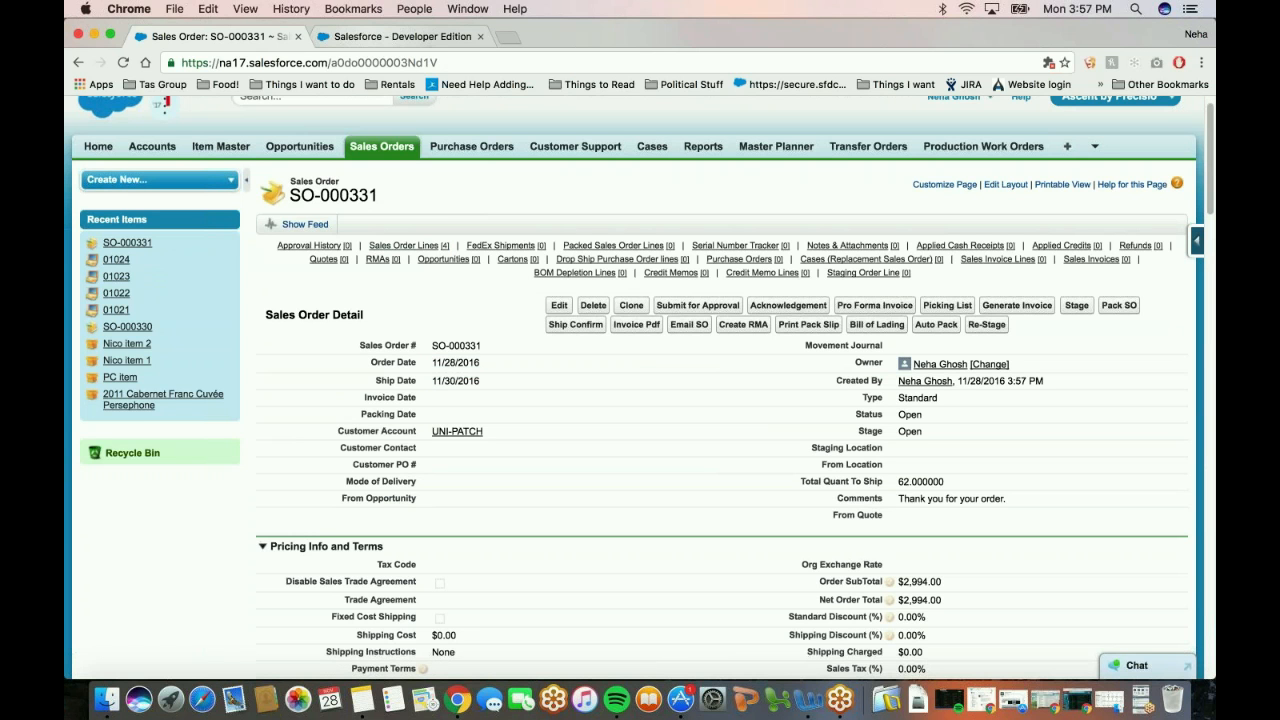
Refresh the planner results for 11/1/2016 to 11/30/2016 and select all the listed sales order lines.
click(373, 40)
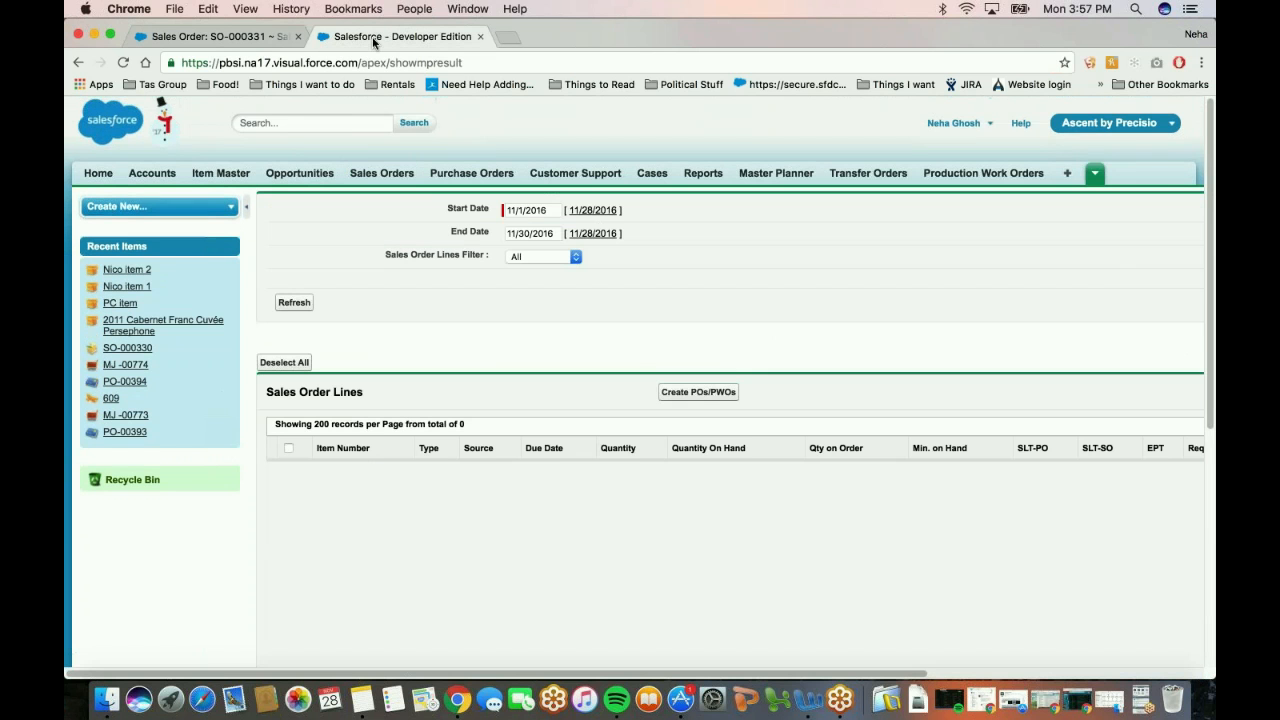
click(294, 304)
click(293, 449)
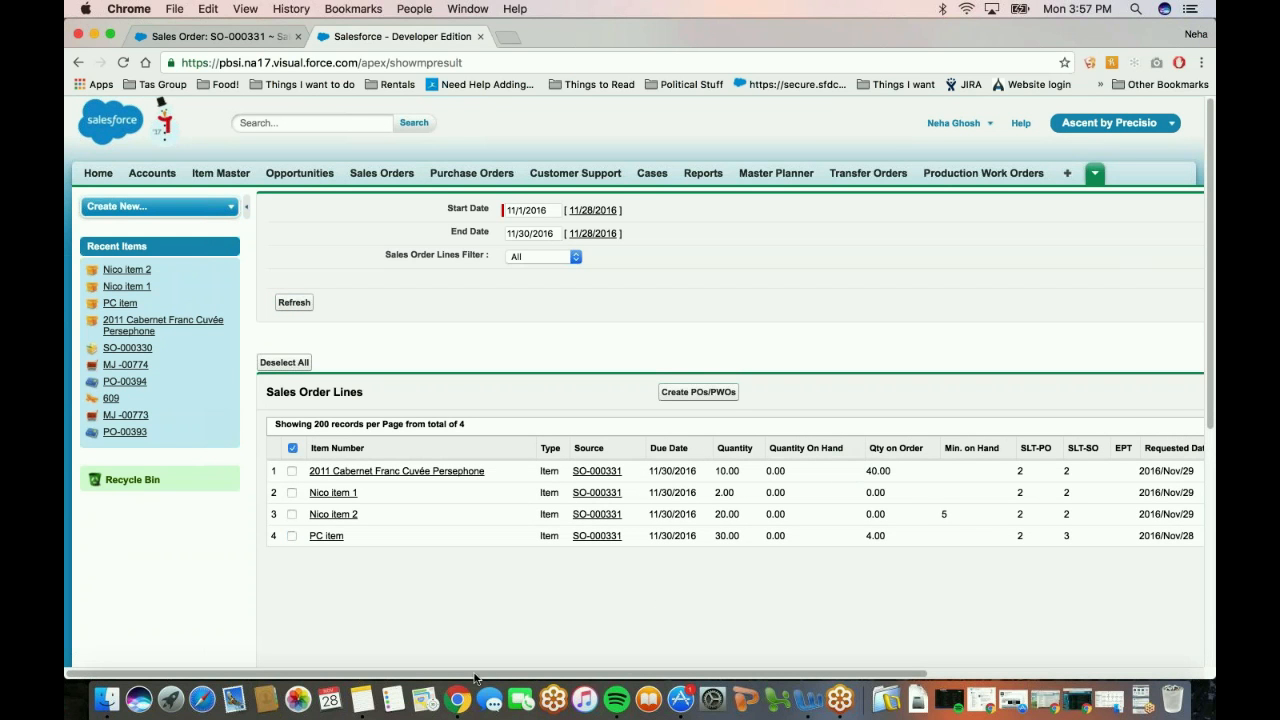
click(293, 449)
Review the selected lines' dates and default vendors, and create the POs/PWOs for them.
scroll(566, 640, down, 2)
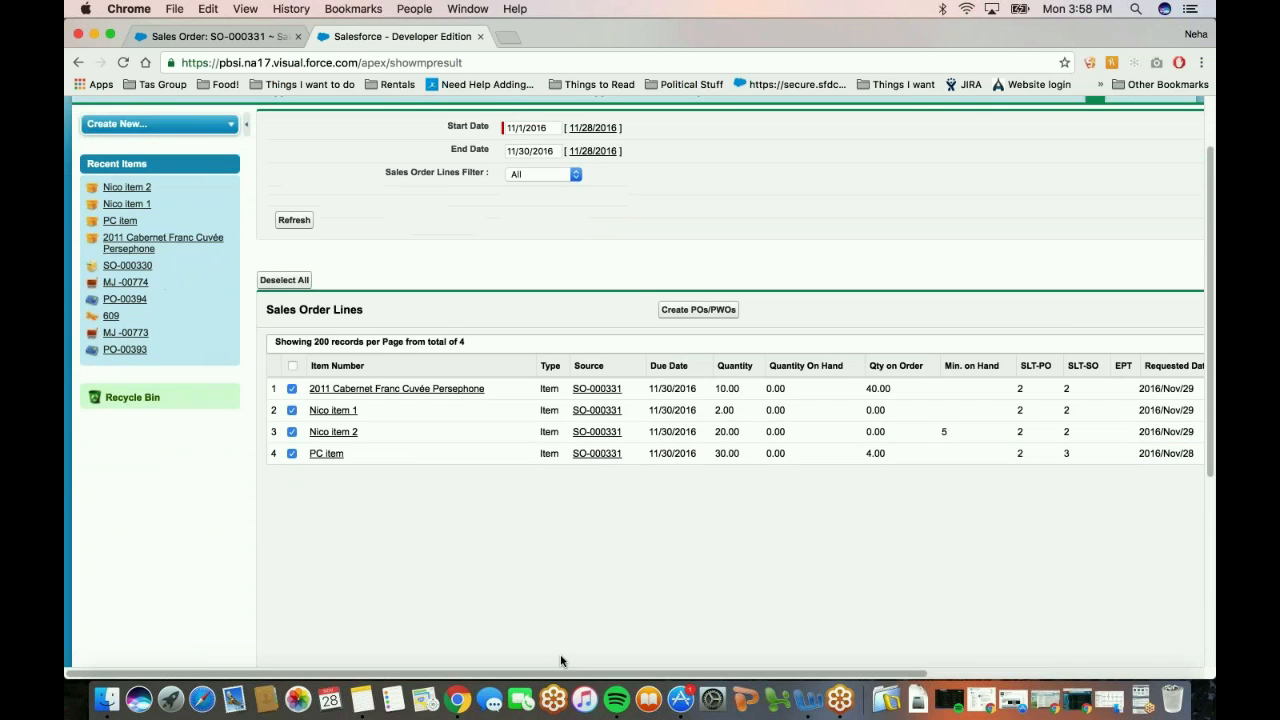
drag(591, 675, 946, 664)
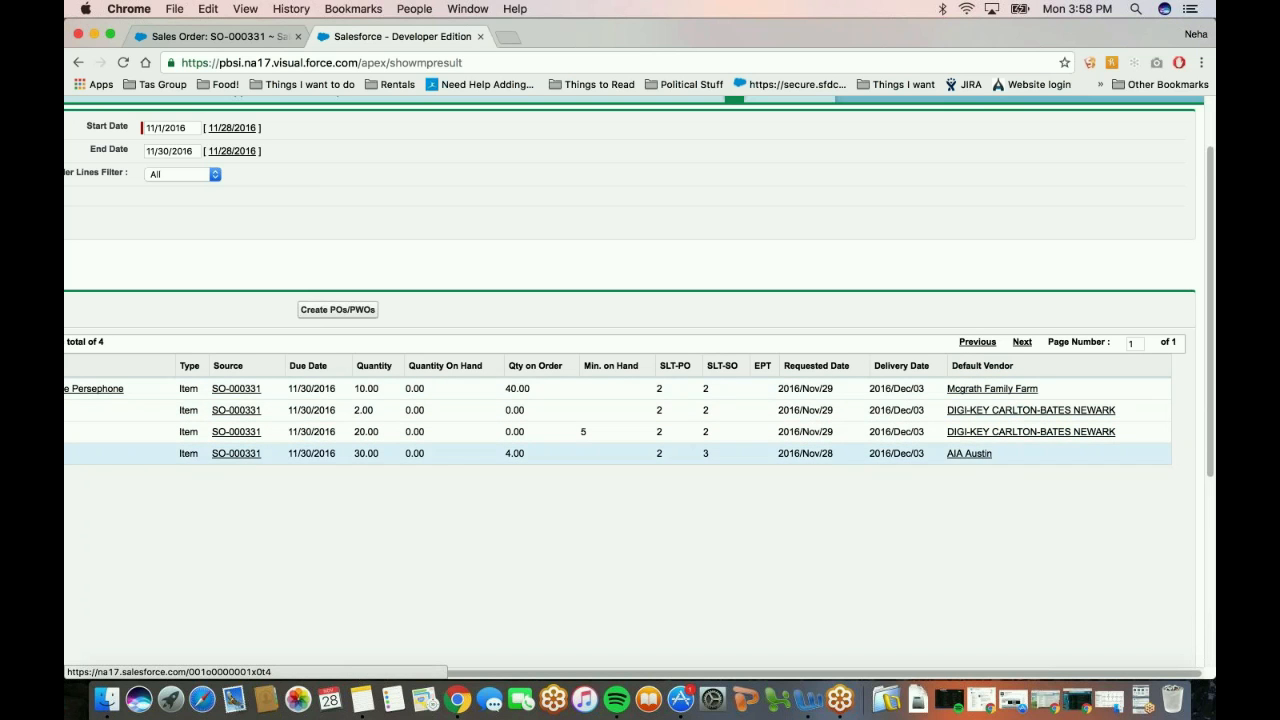
scroll(718, 649, left, 3)
scroll(718, 649, left, 4)
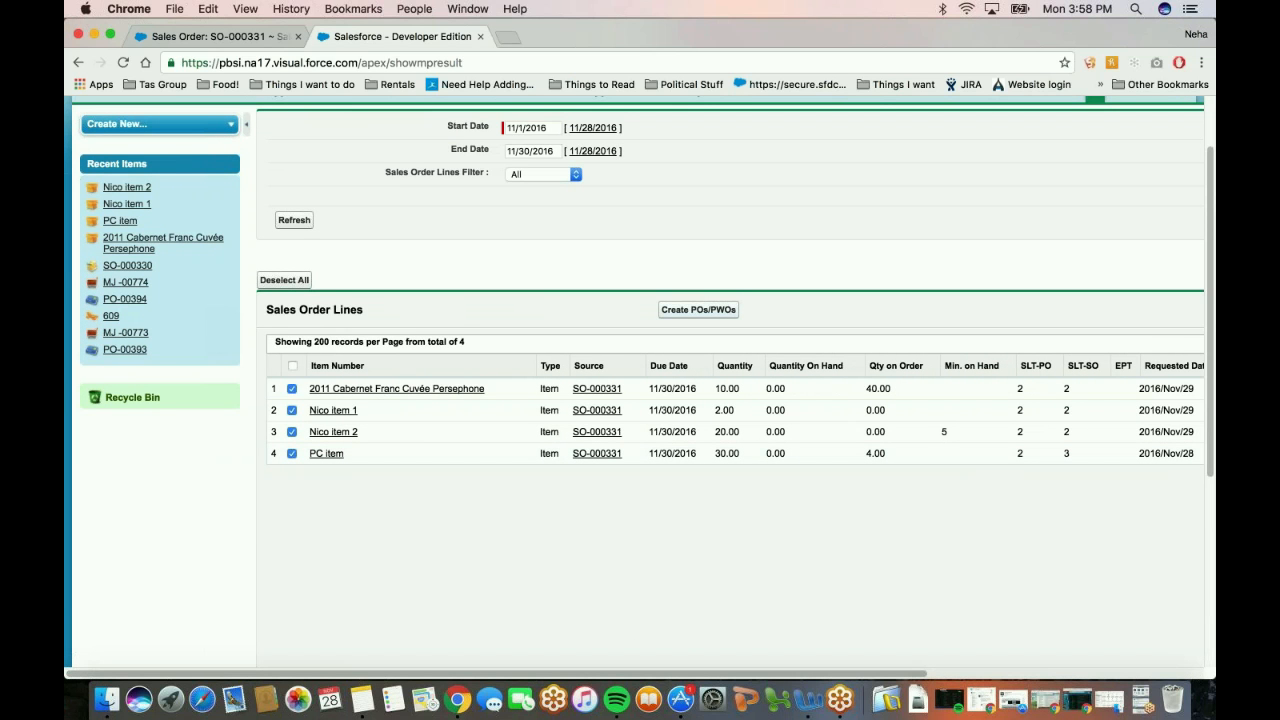
click(698, 309)
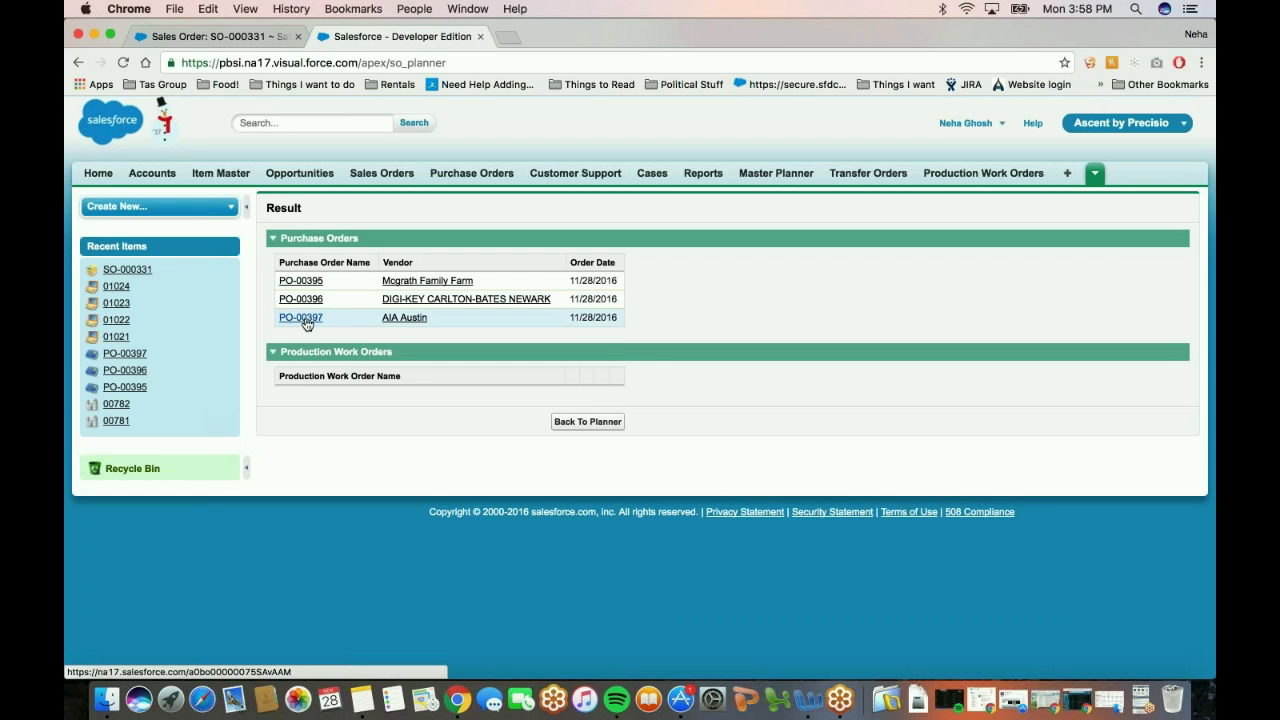
Open the purchase orders for Mcgrath Family Farm, DIGI-KEY CARLTON-BATES NEWARK and AIA Austin in separate new tabs.
right_click(282, 280)
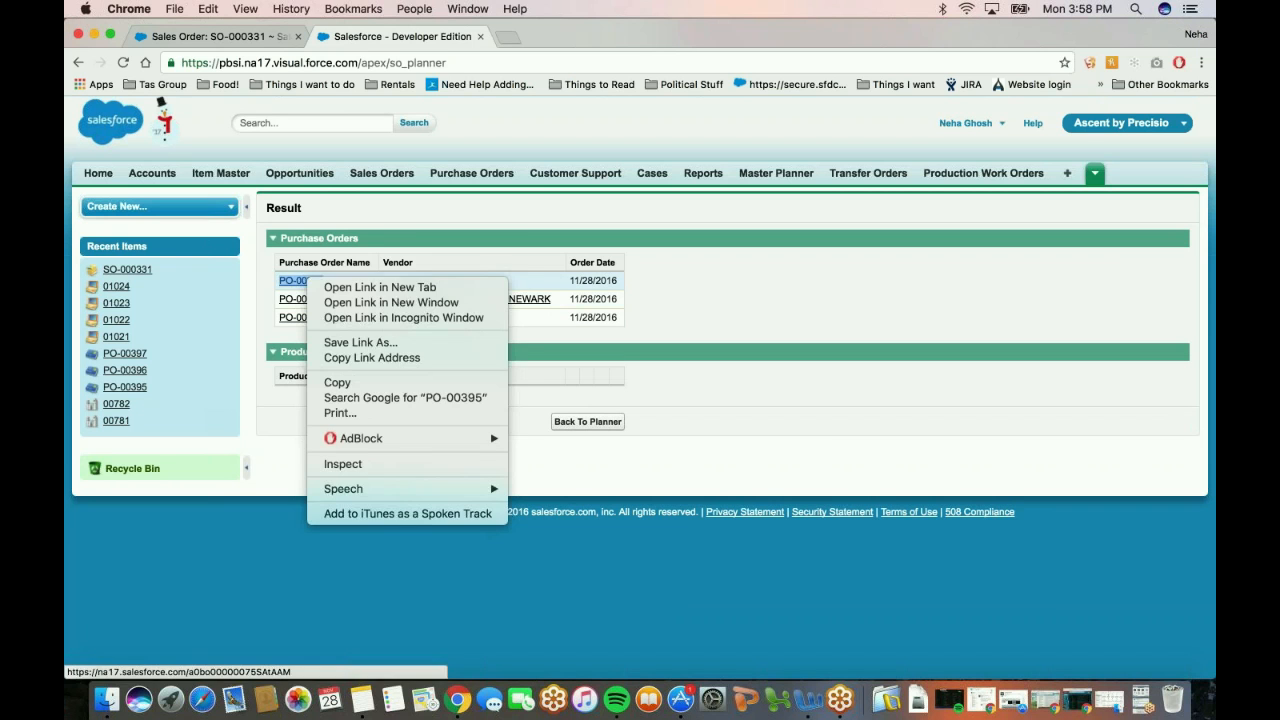
click(330, 287)
right_click(320, 299)
click(347, 310)
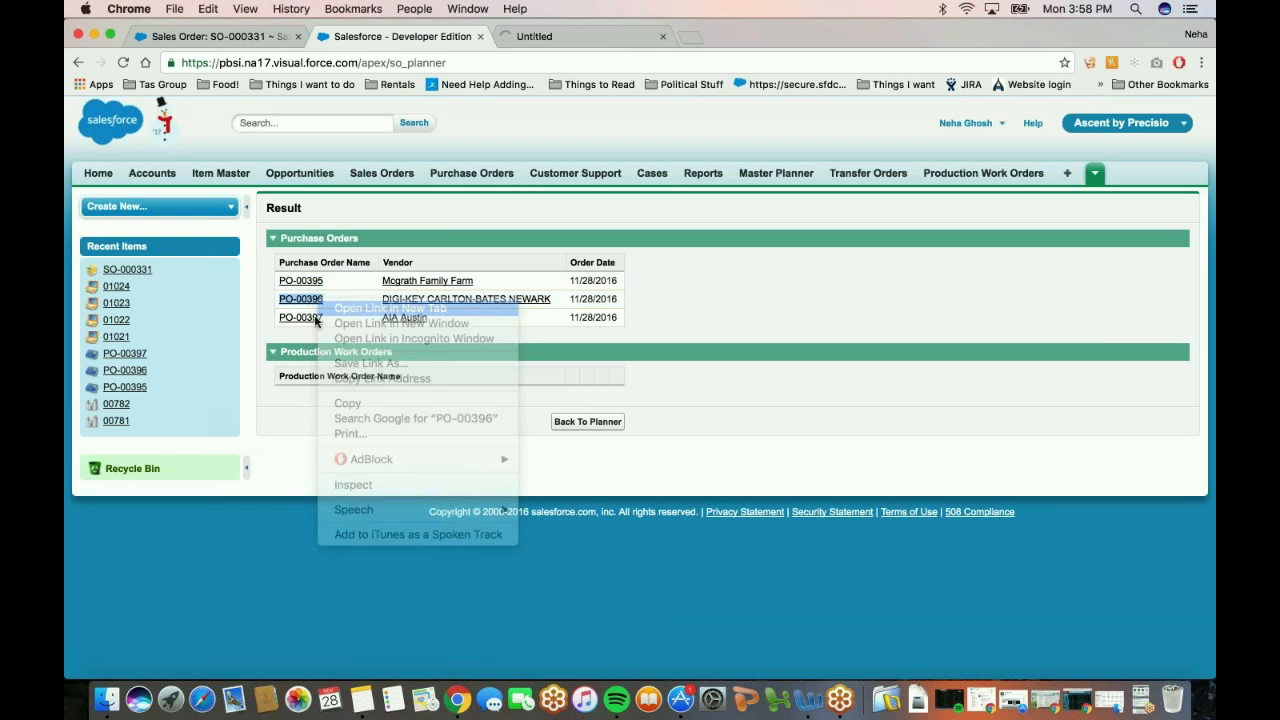
right_click(320, 317)
click(340, 326)
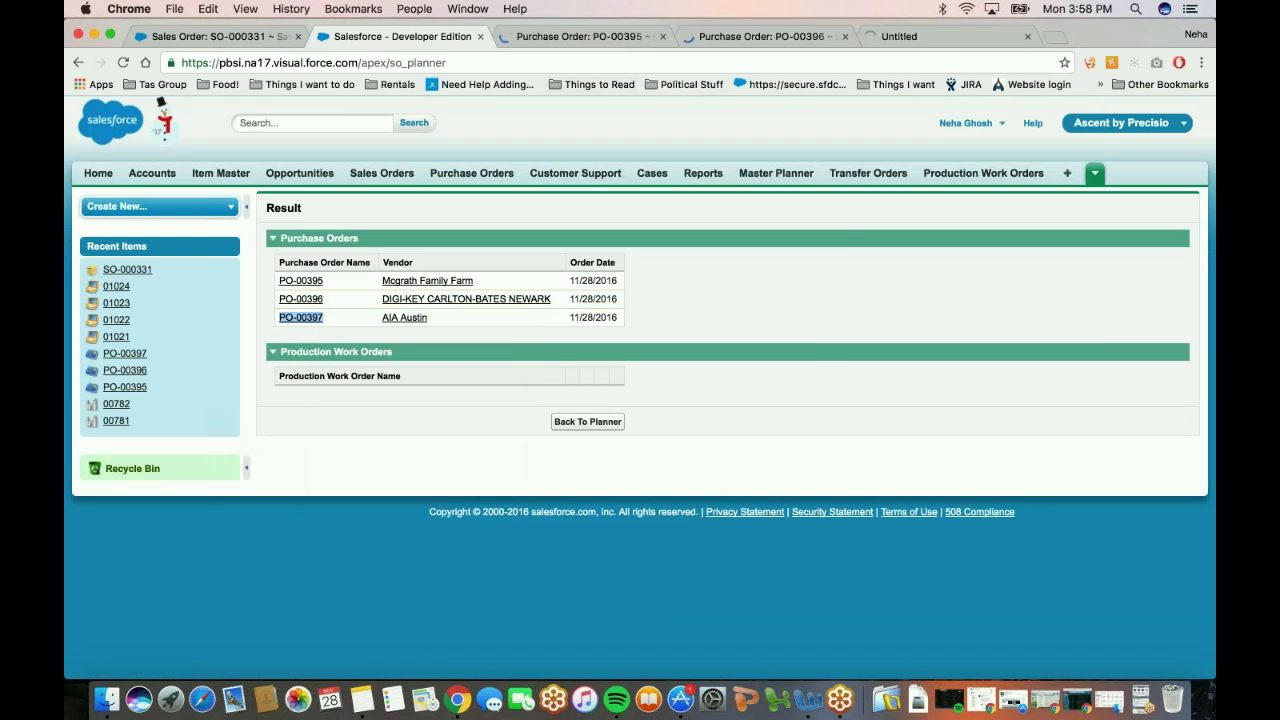
Receive the 2011 Cabernet Franc Cuvée Persephone line of the Mcgrath Family Farm purchase order, save it and return to the order.
click(630, 38)
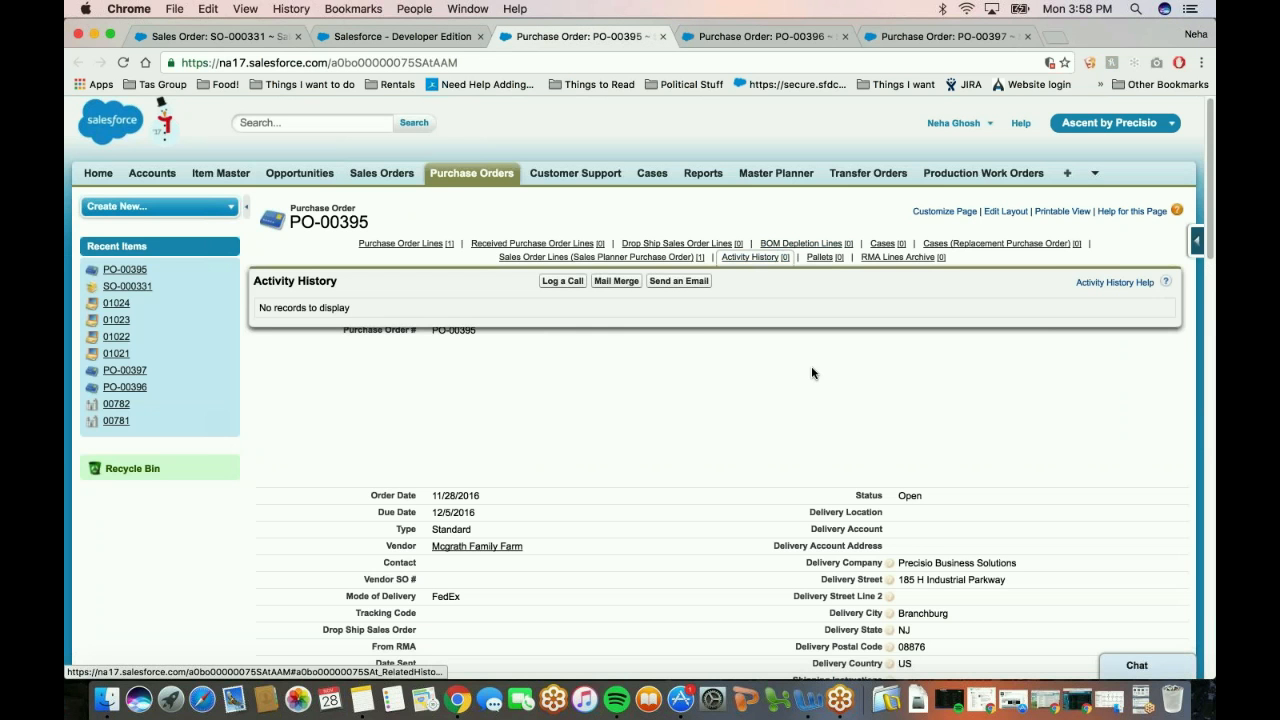
scroll(814, 372, down, 3)
scroll(814, 403, down, 3)
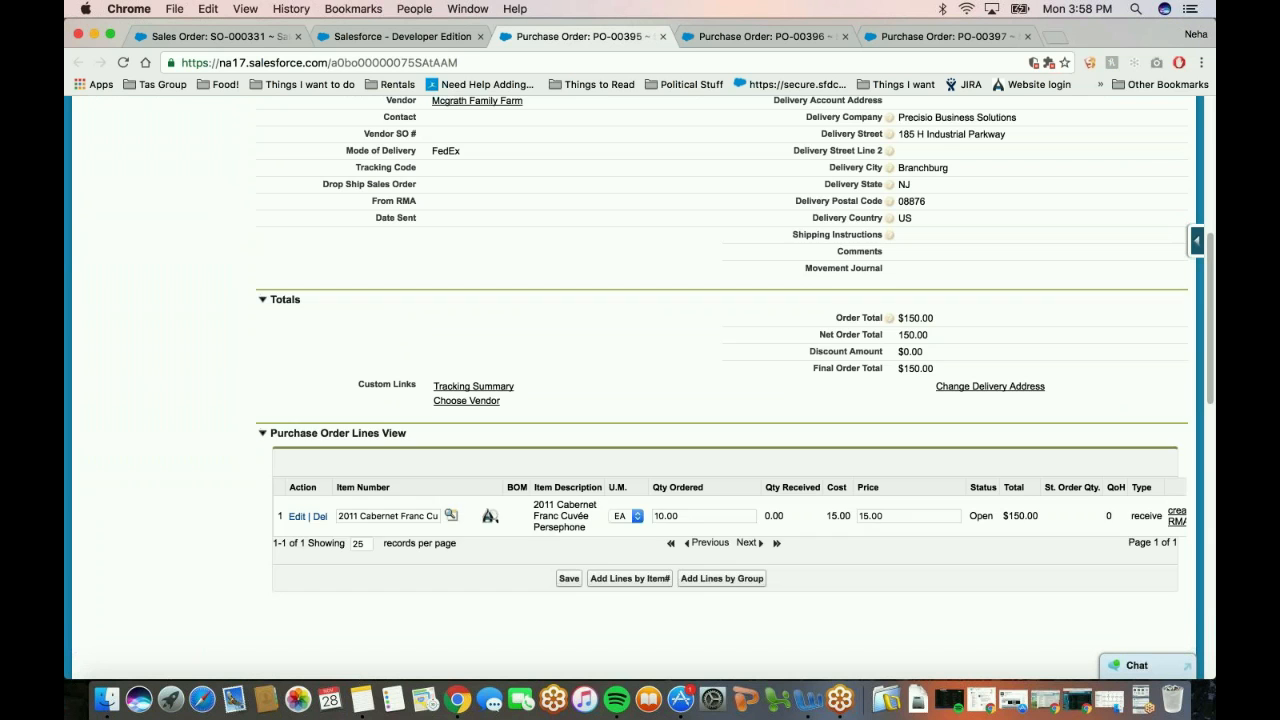
scroll(790, 467, up, 3)
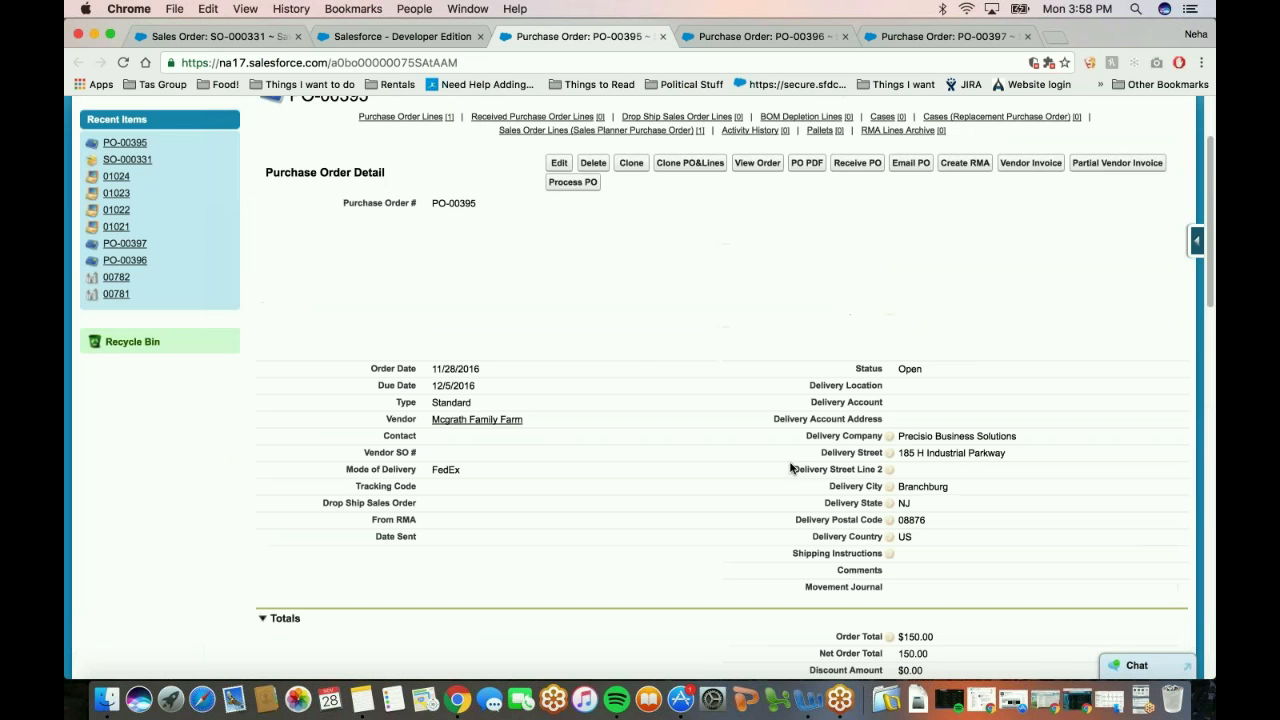
scroll(678, 424, up, 2)
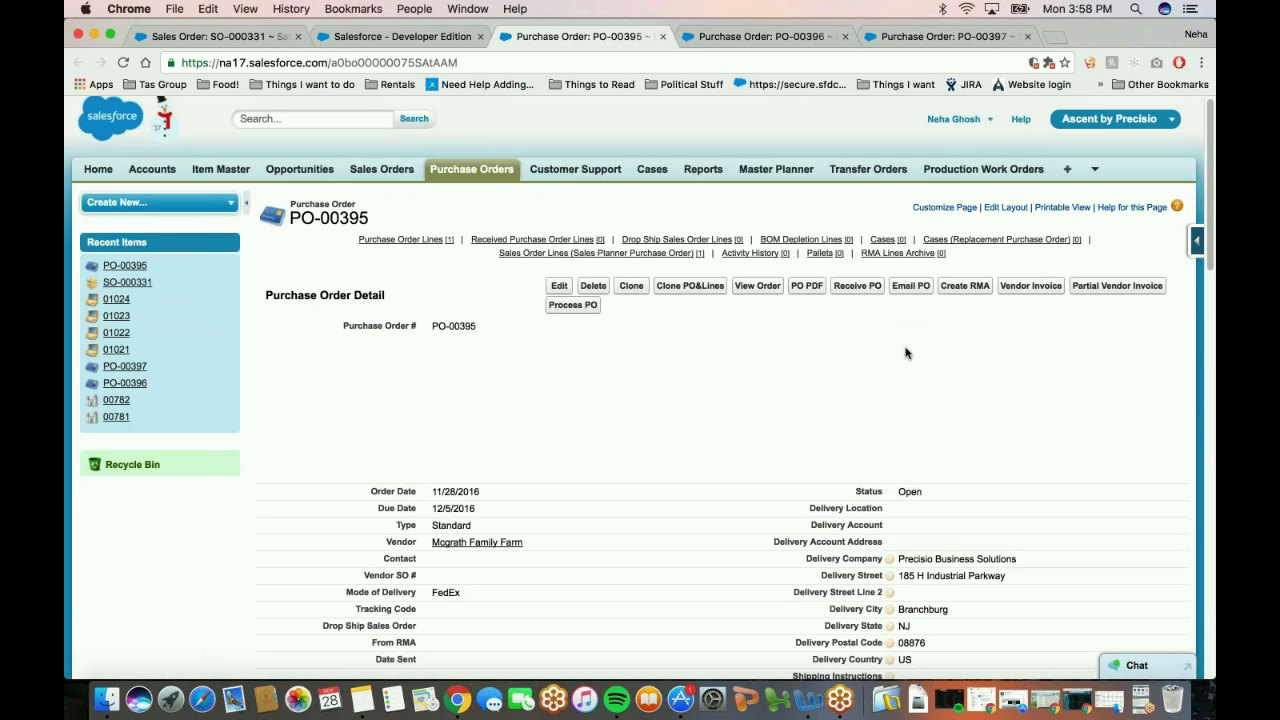
click(870, 289)
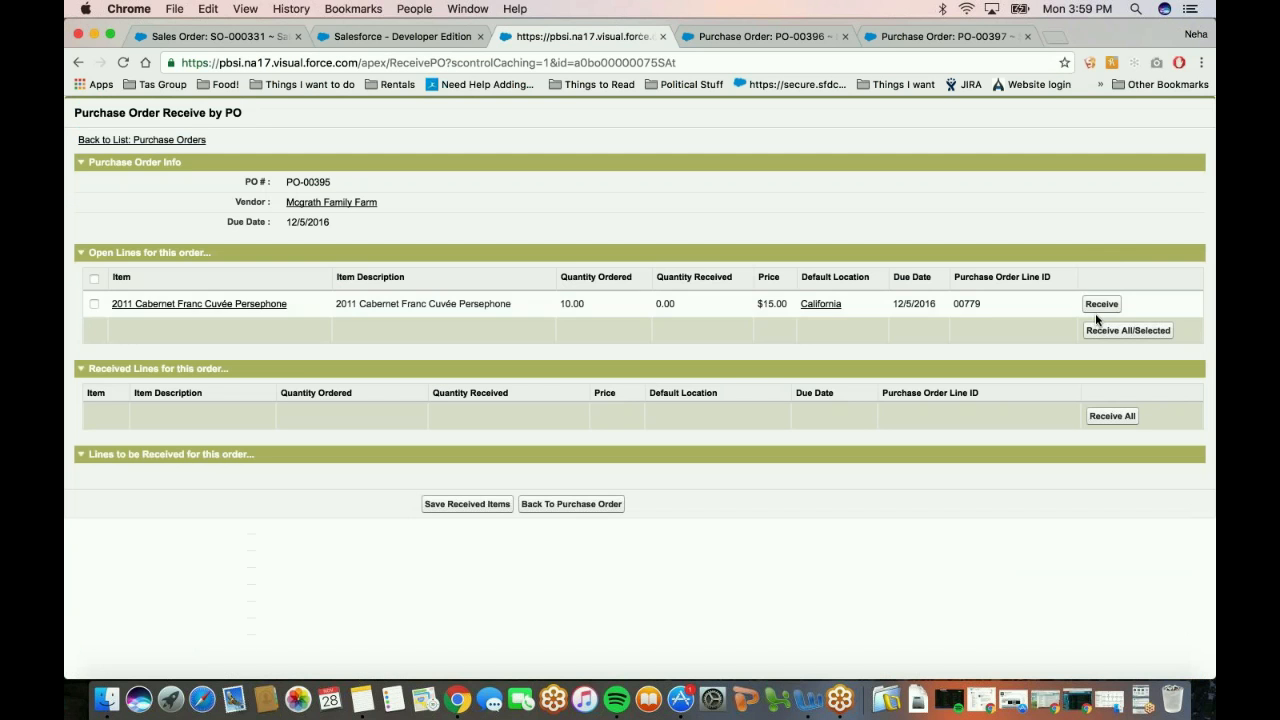
click(1100, 305)
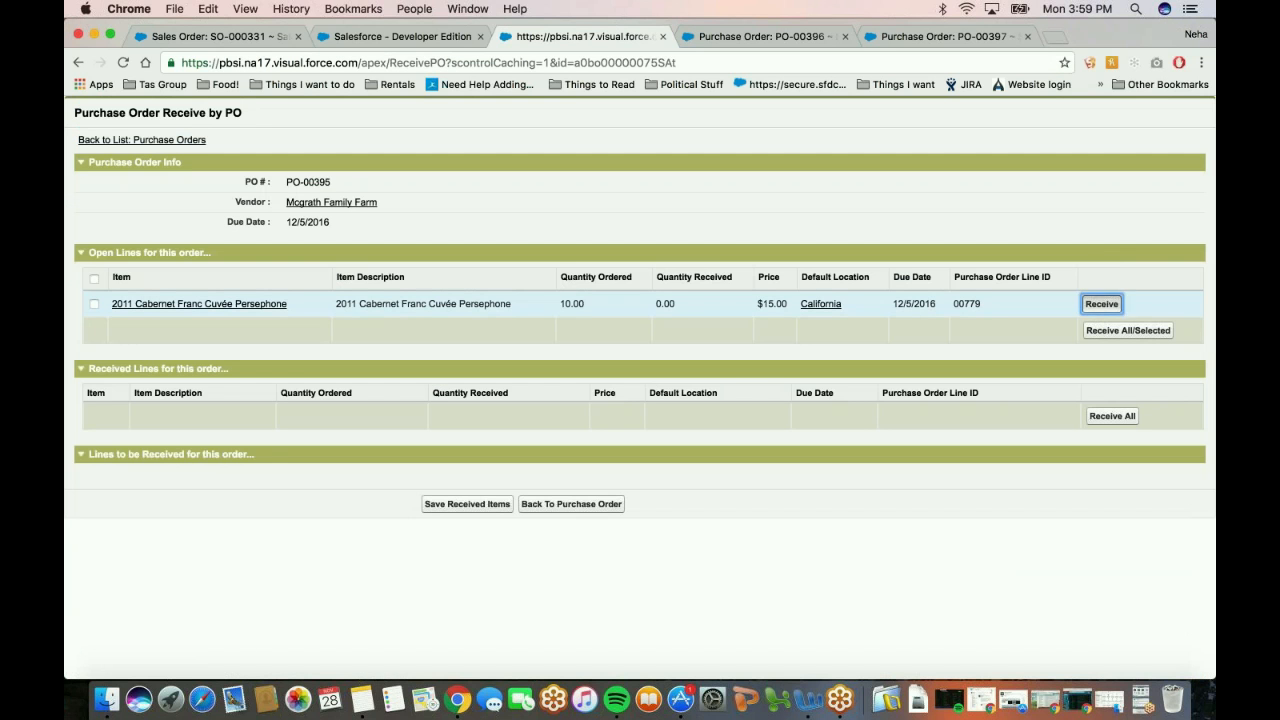
click(467, 552)
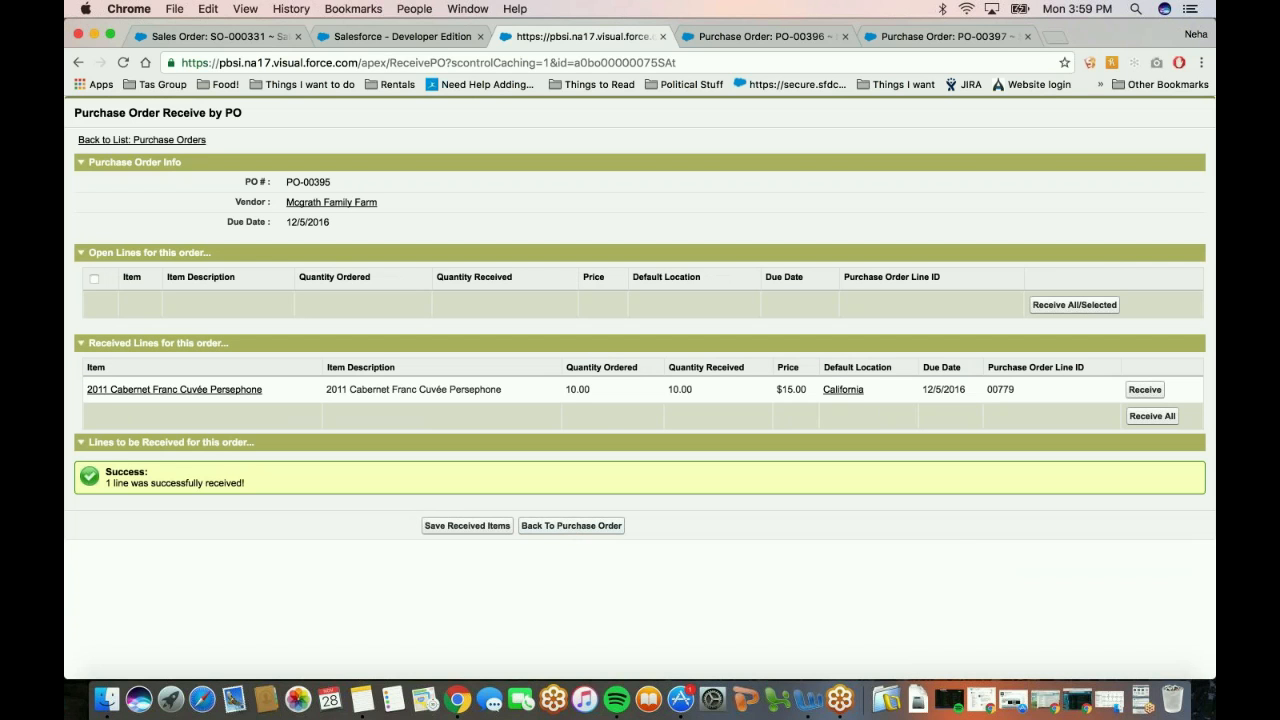
click(588, 528)
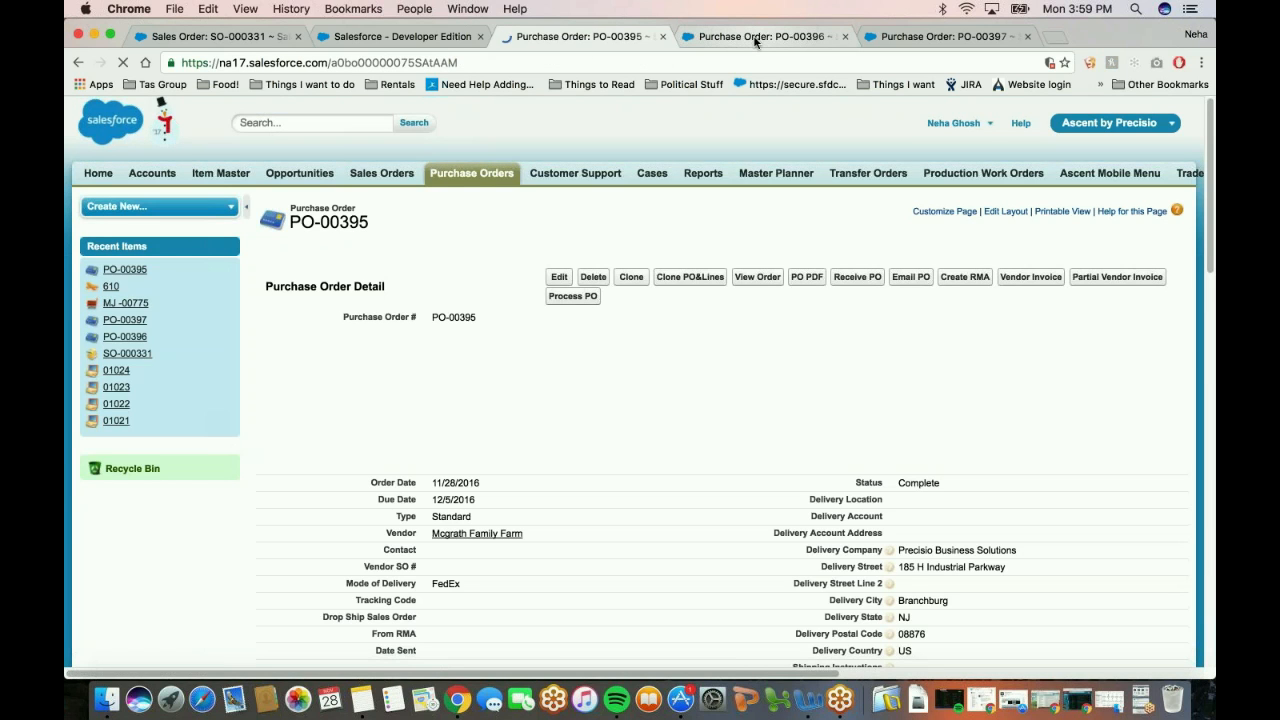
Receive all lines of the DIGI-KEY CARLTON-BATES NEWARK purchase order into WAREHOUSE A, save them and return to the order.
click(757, 38)
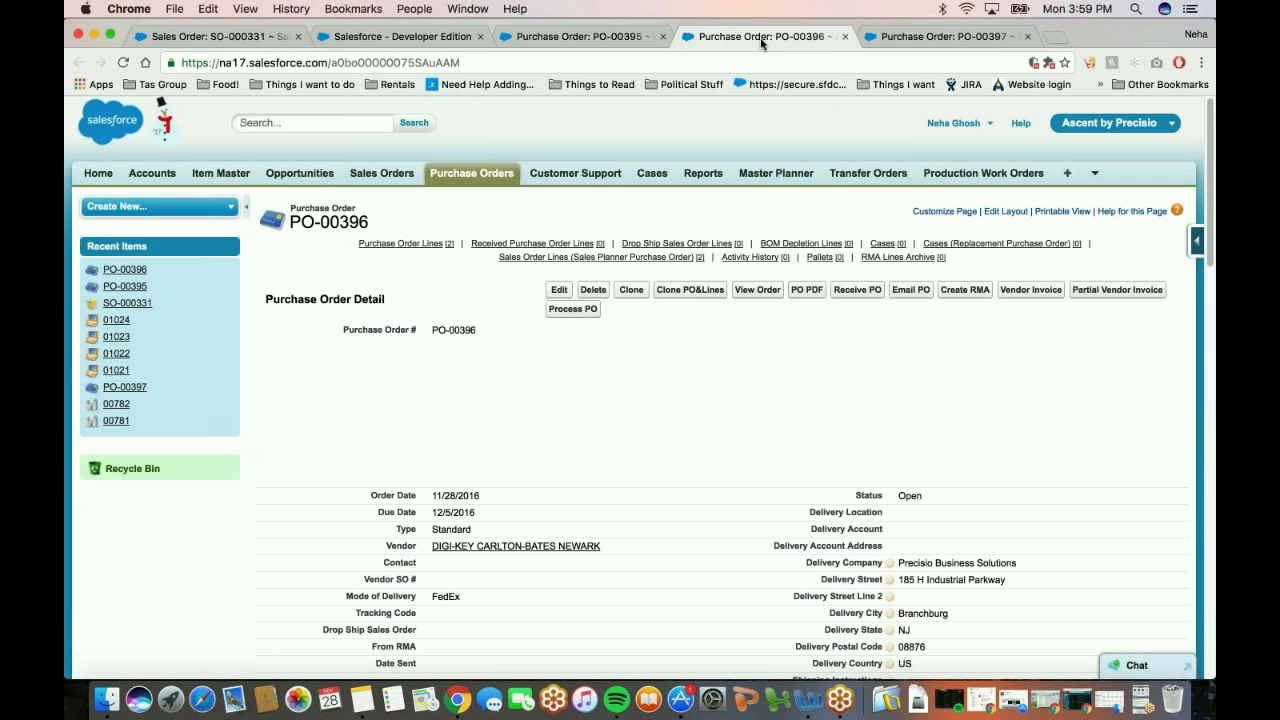
mouse_move(597, 257)
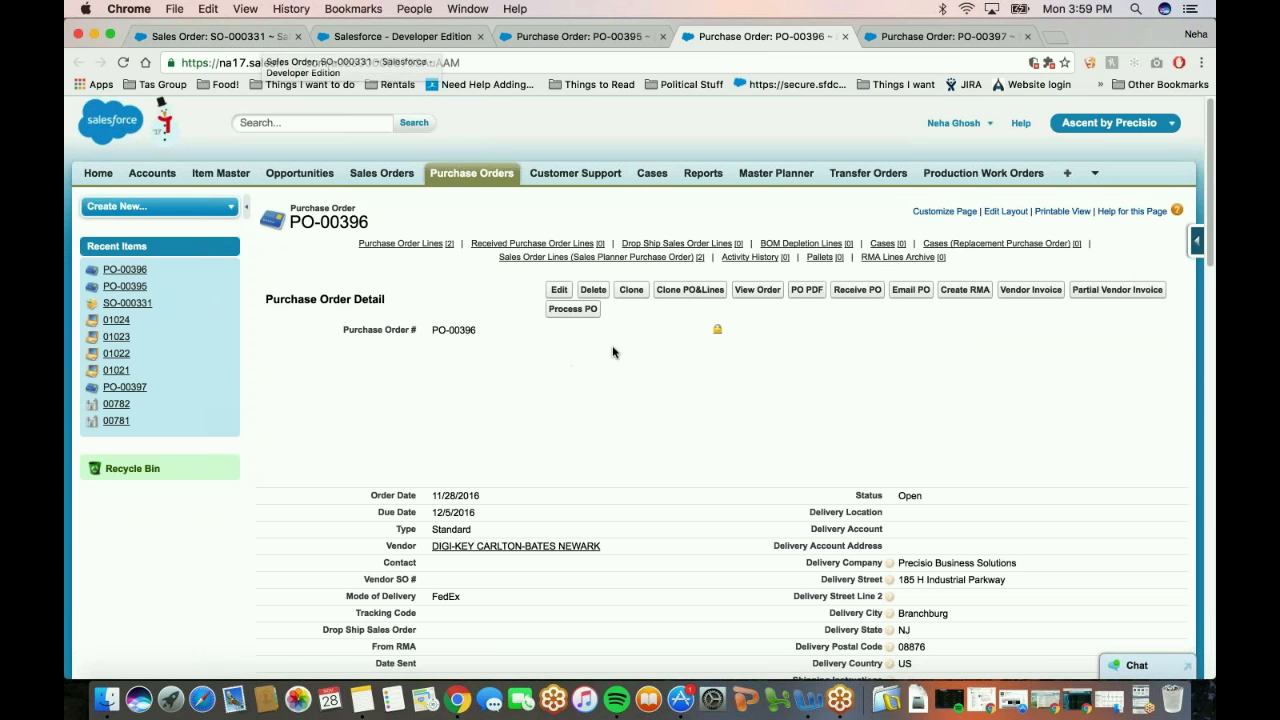
mouse_move(683, 262)
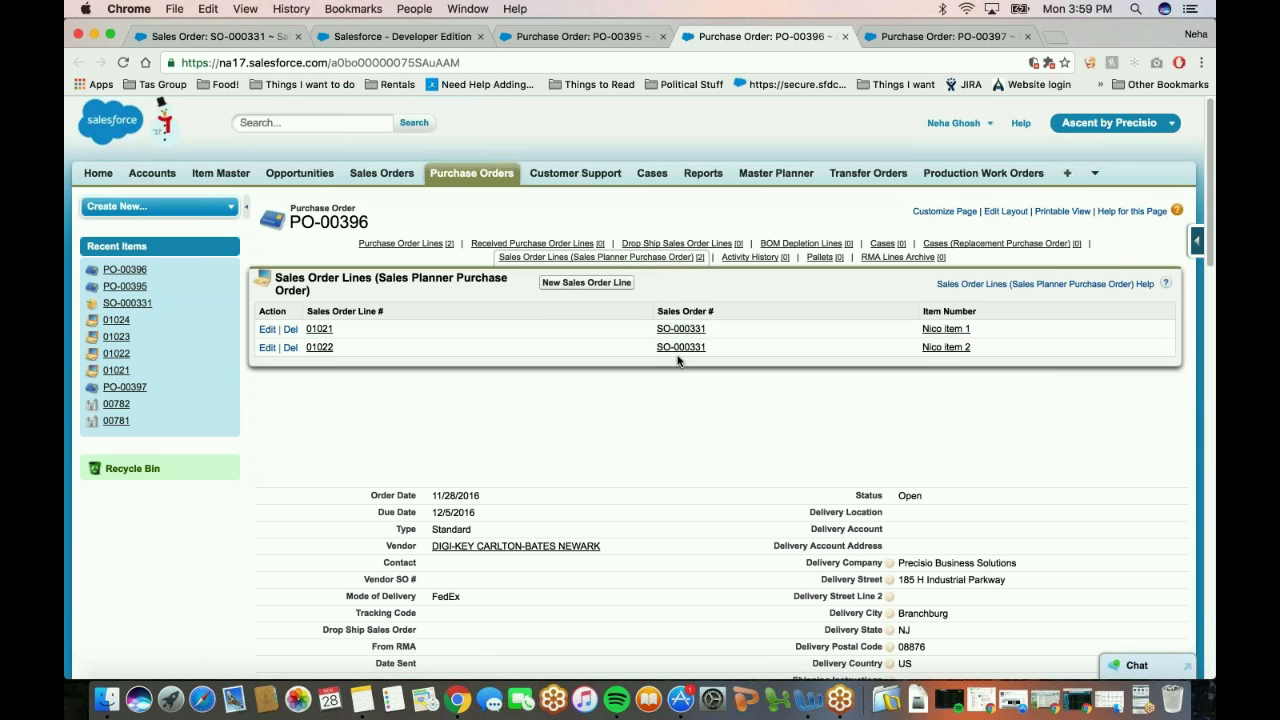
click(856, 290)
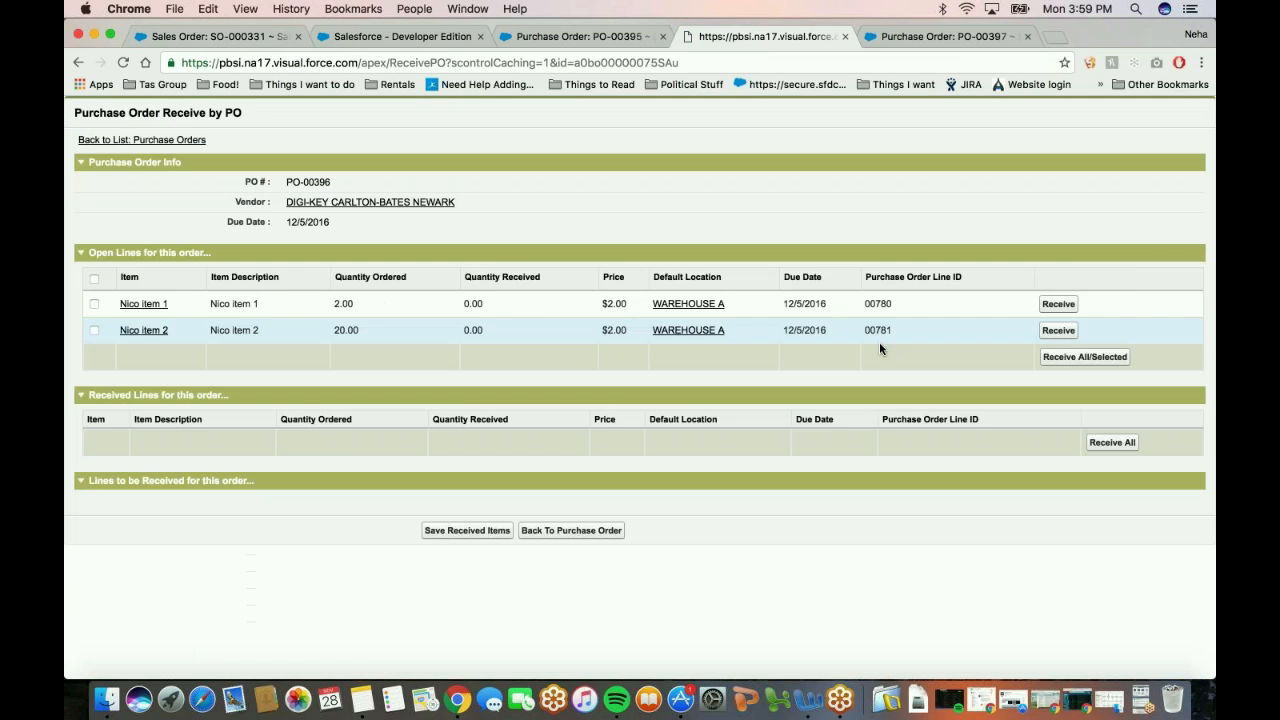
click(1071, 357)
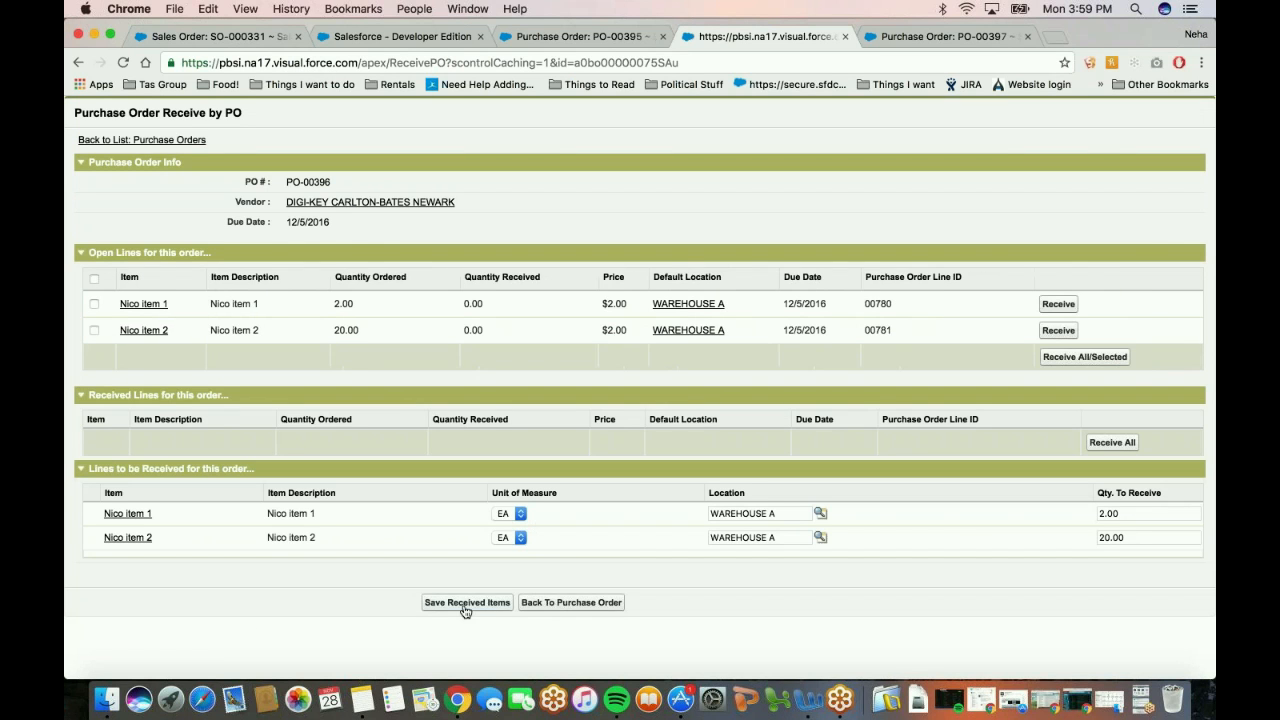
click(465, 605)
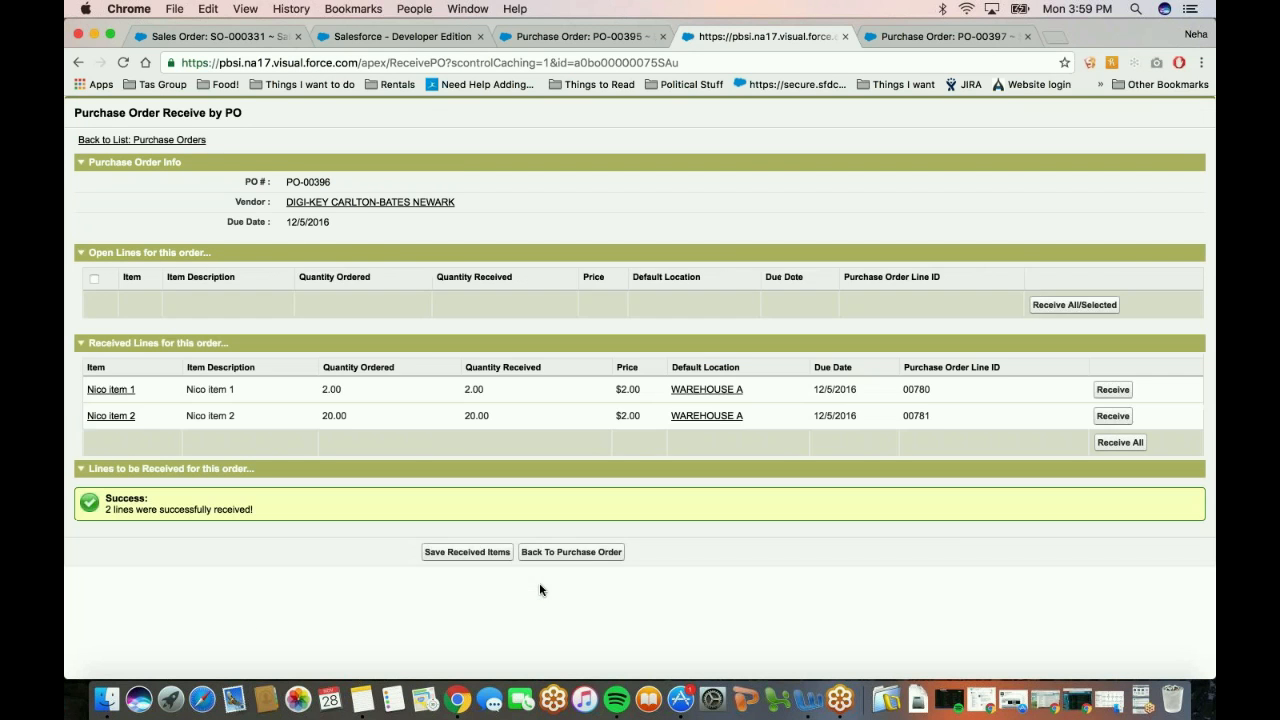
click(572, 553)
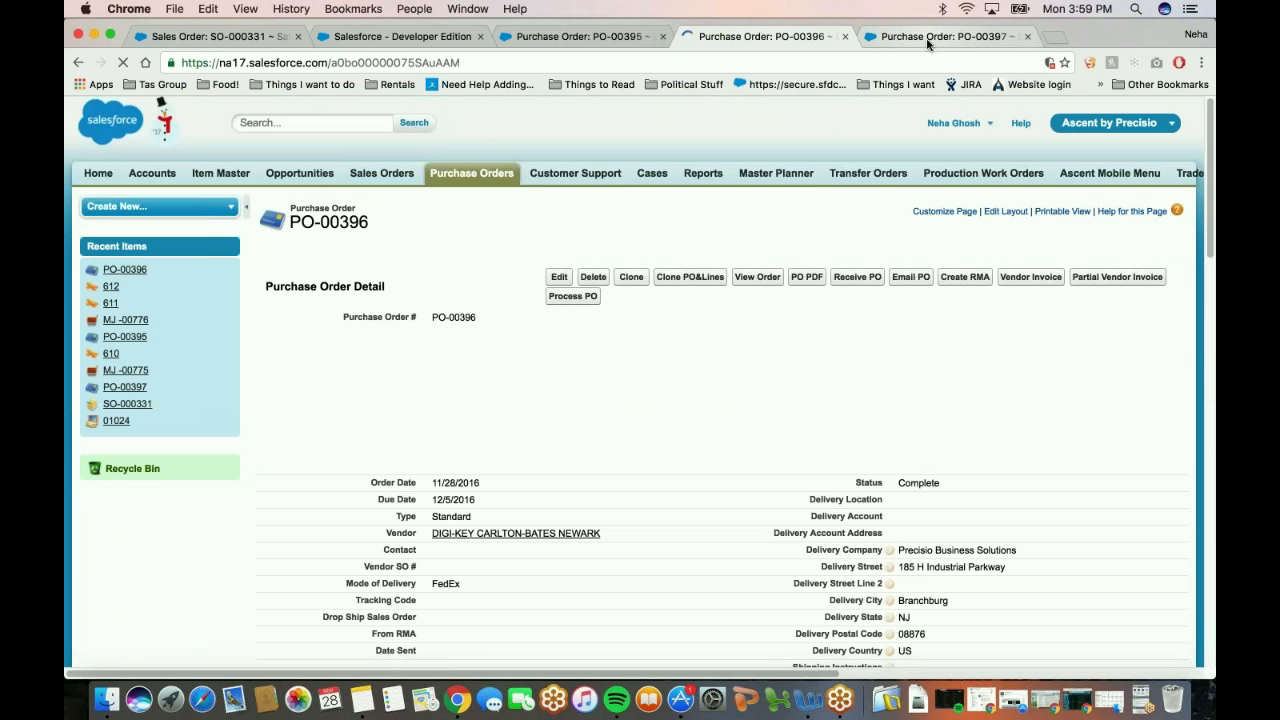
Receive the 30 EA PC item line of the AIA Austin purchase order into New York, save it and return to the order.
click(928, 38)
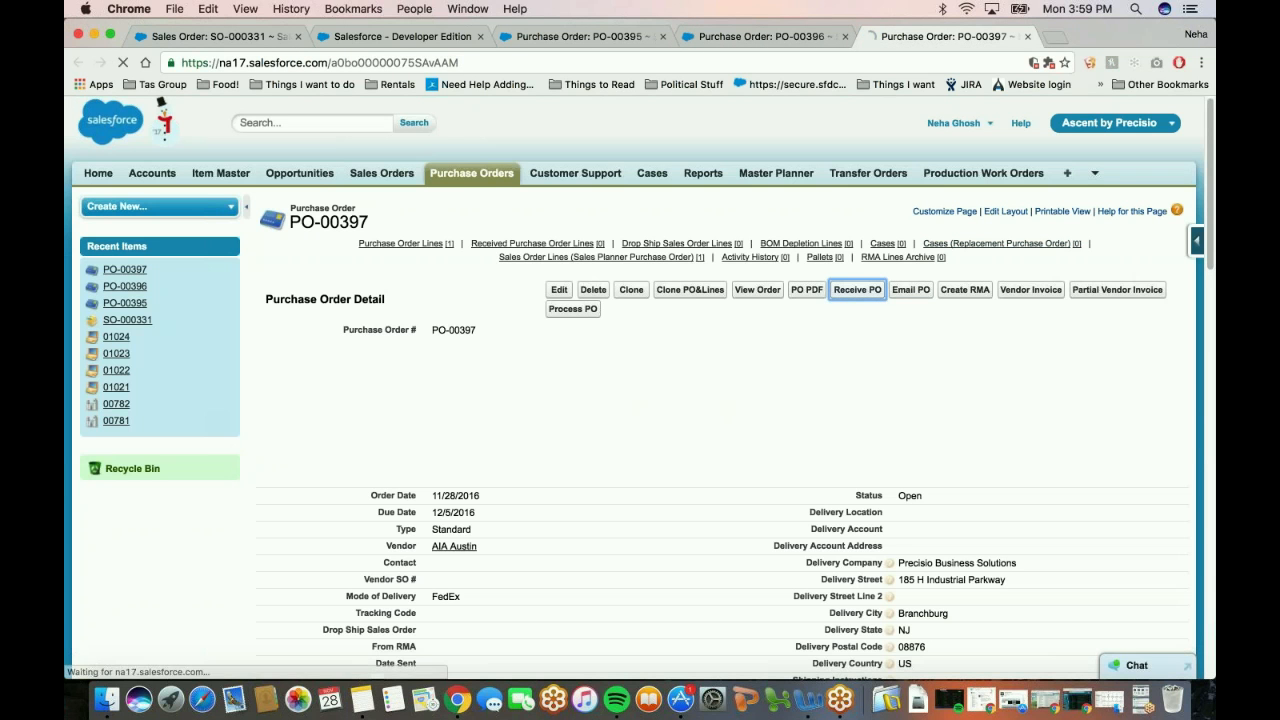
click(857, 289)
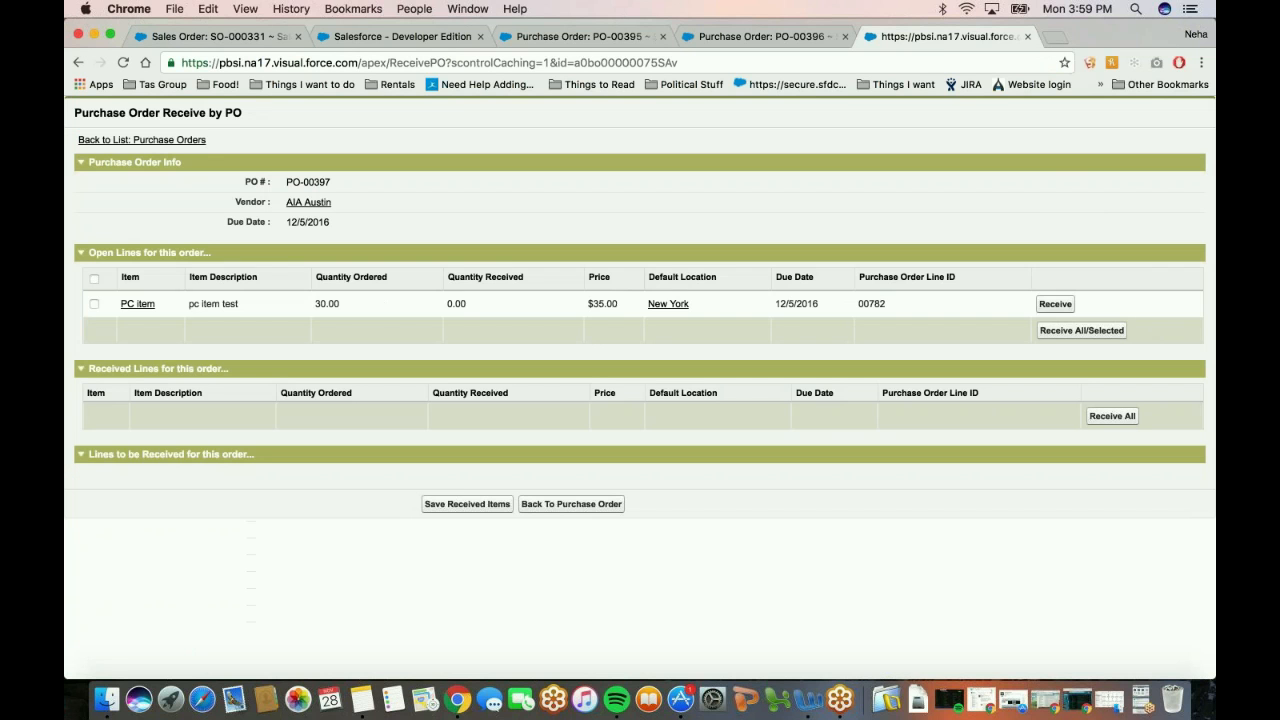
click(1055, 303)
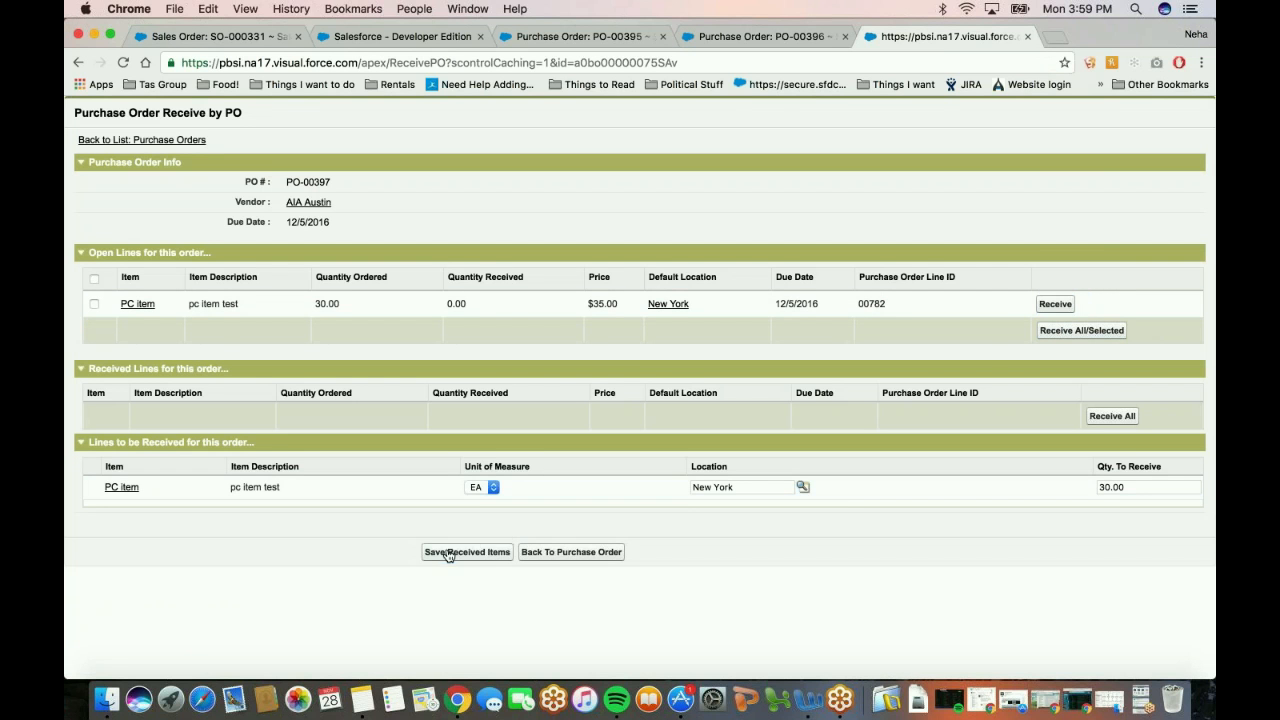
click(445, 552)
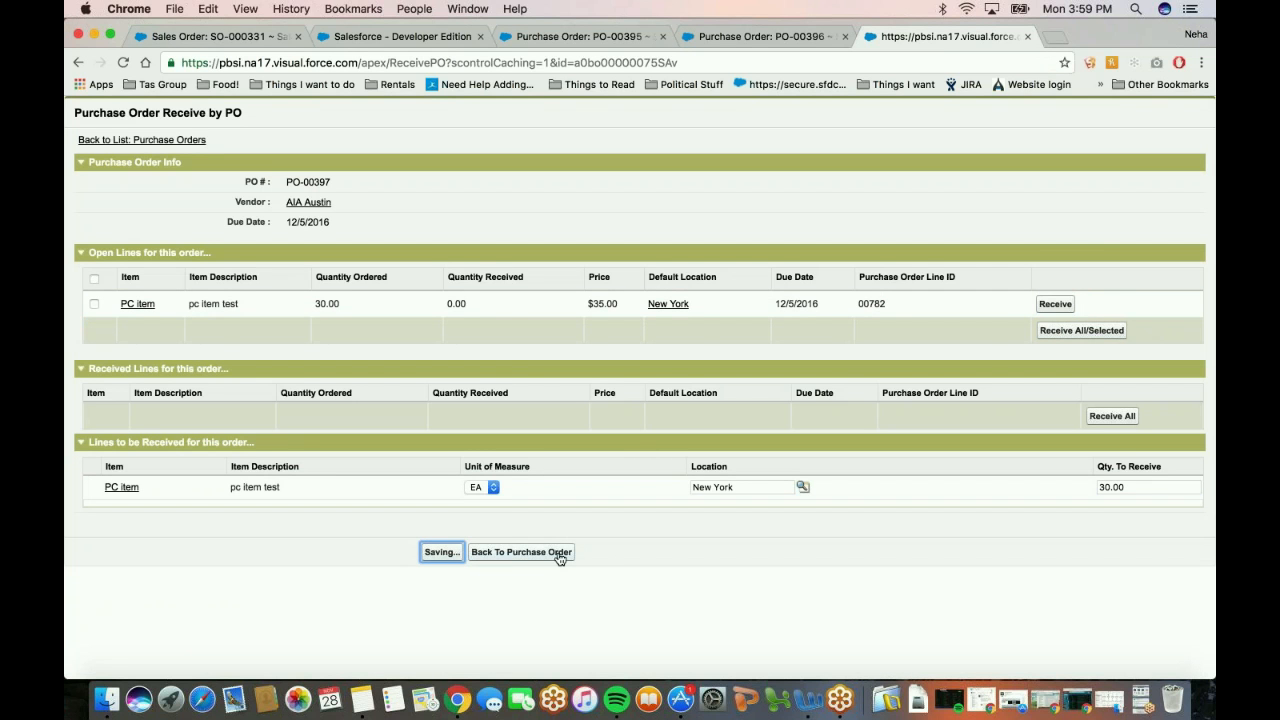
click(605, 530)
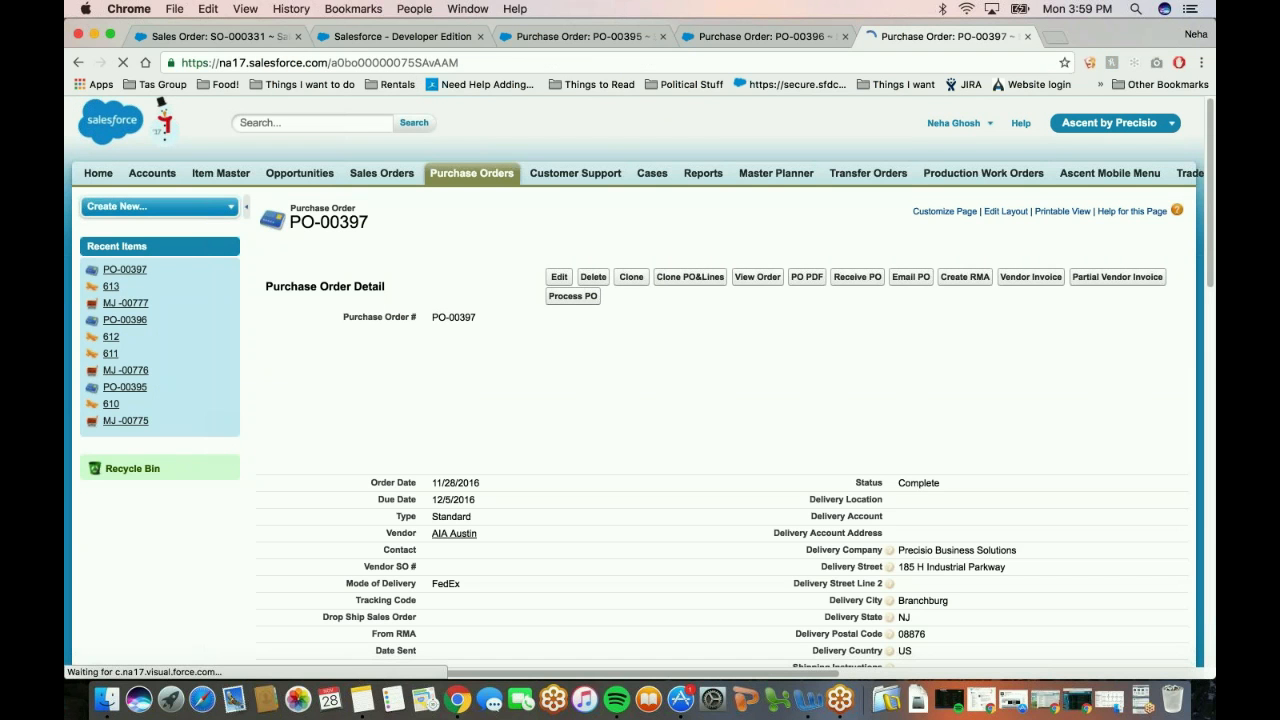
Return to the UNI-PATCH sales order, reload it and check the on-hand quantities of its lines.
click(360, 38)
click(590, 421)
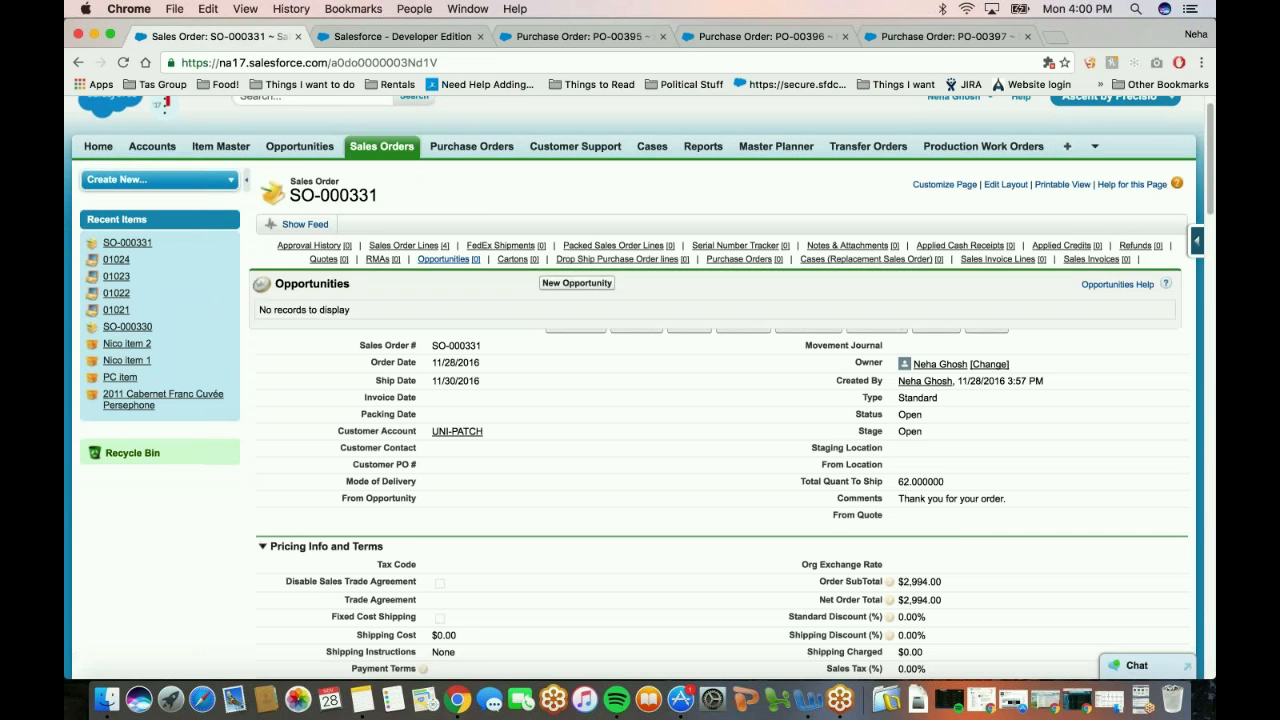
click(123, 63)
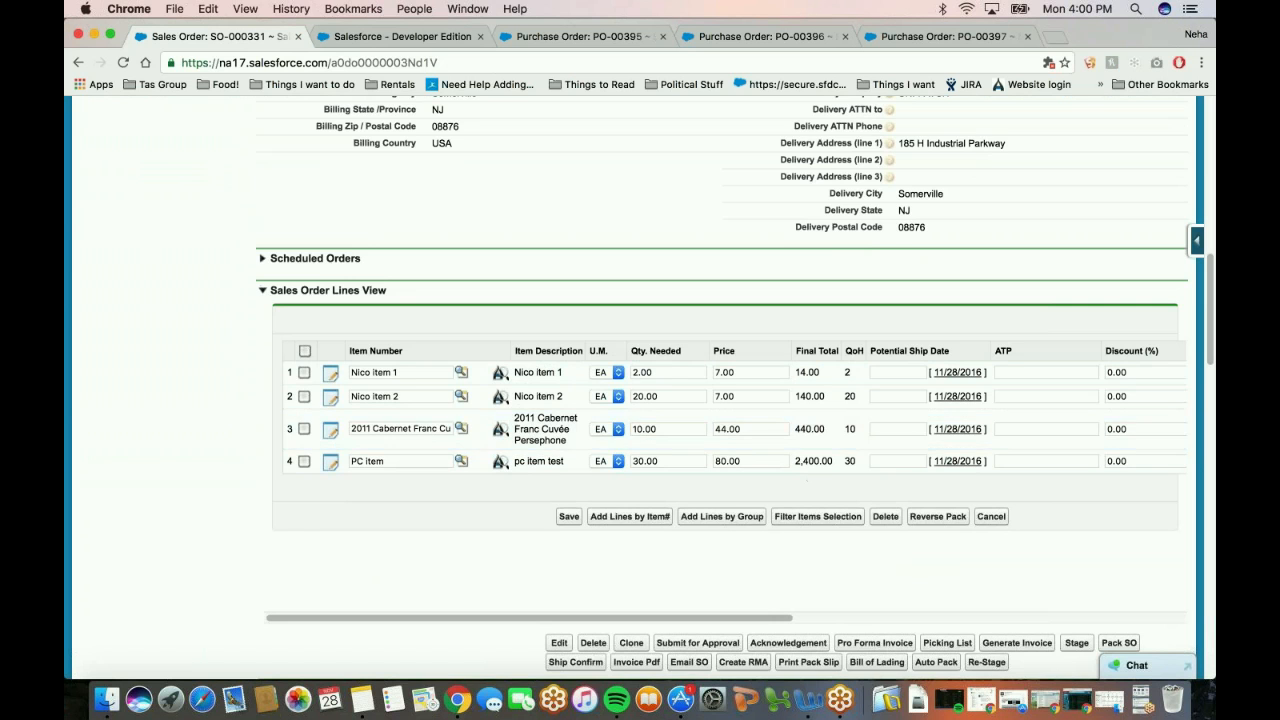
scroll(864, 490, up, 8)
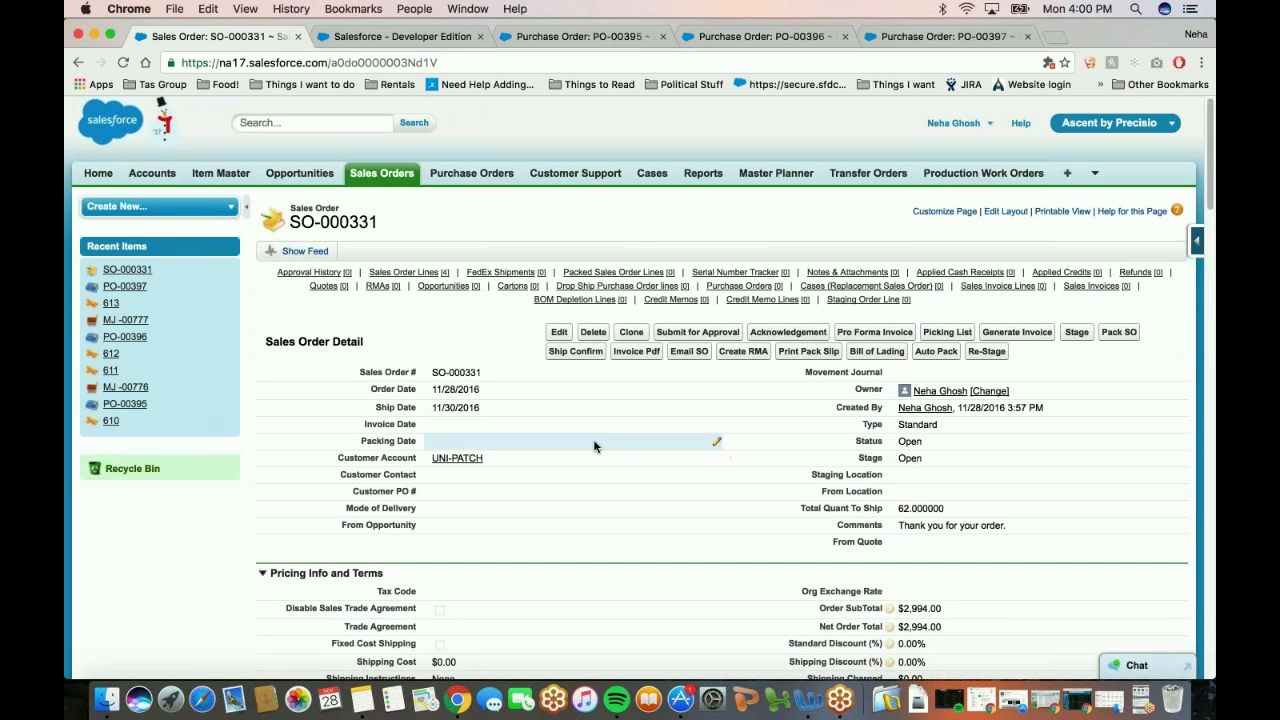
mouse_move(405, 272)
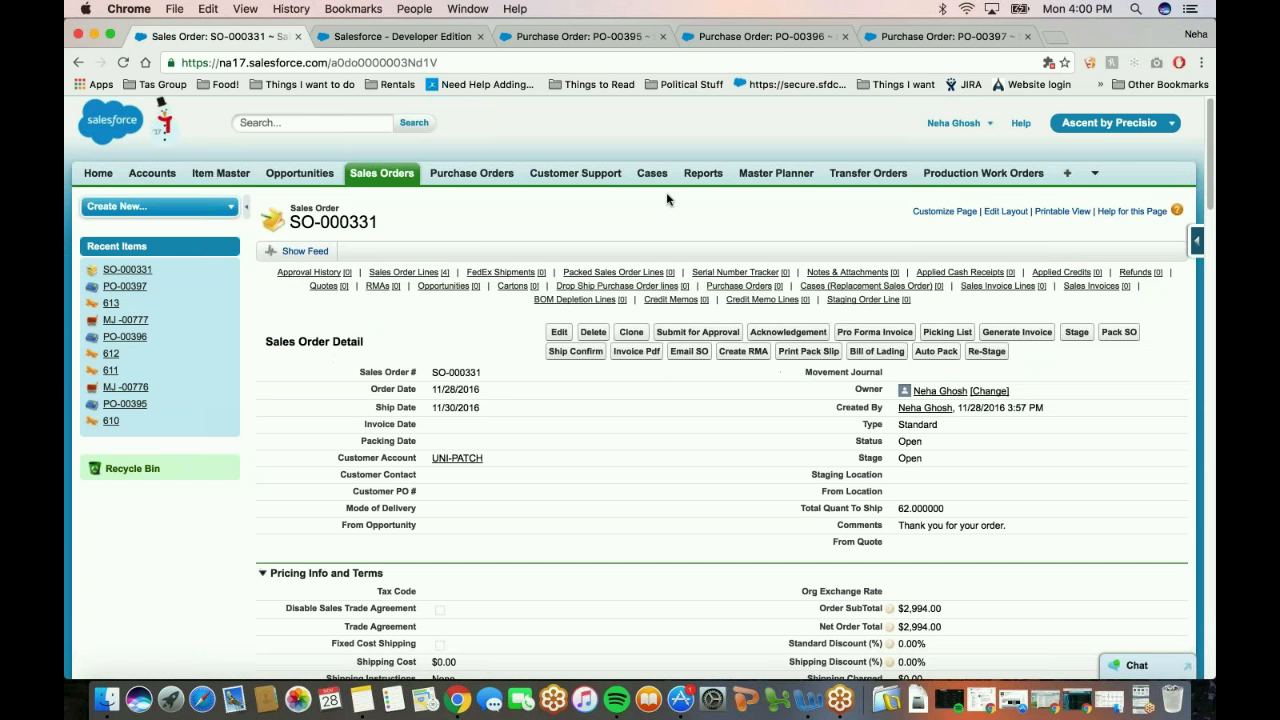
Pack all open lines of the UNI-PATCH sales order from their available locations, save them and return to the order.
click(1118, 333)
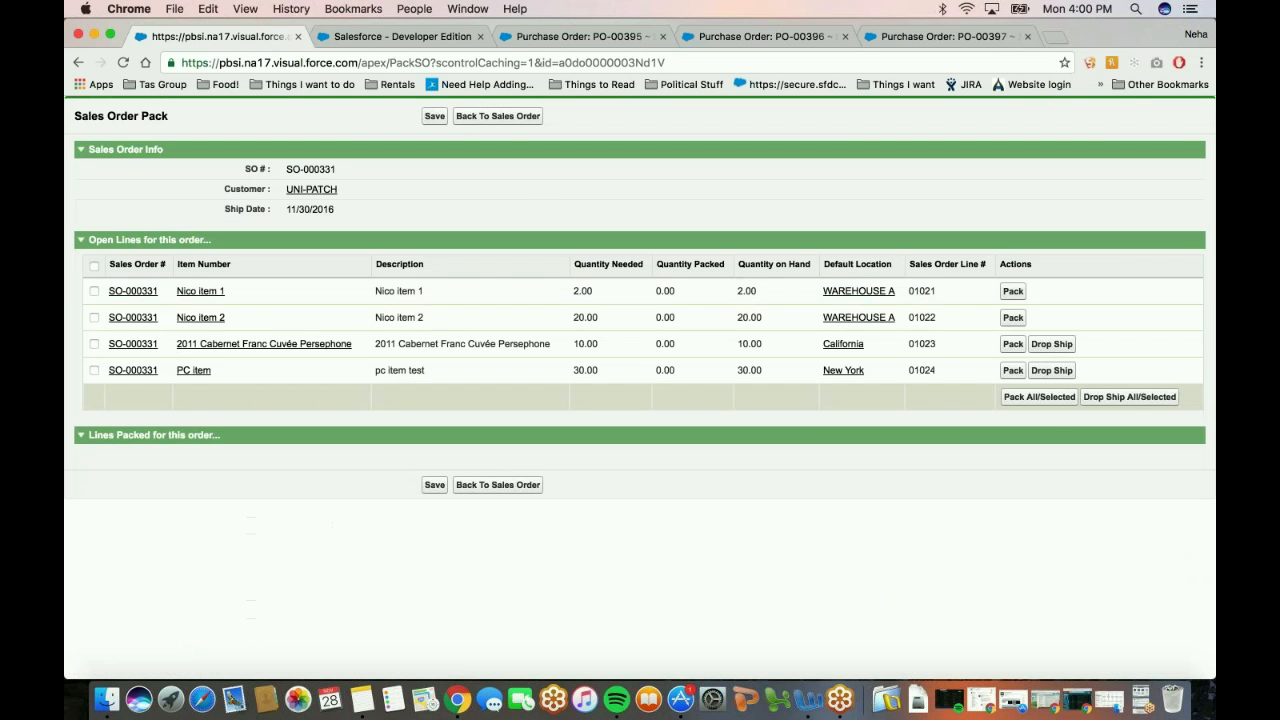
click(1048, 400)
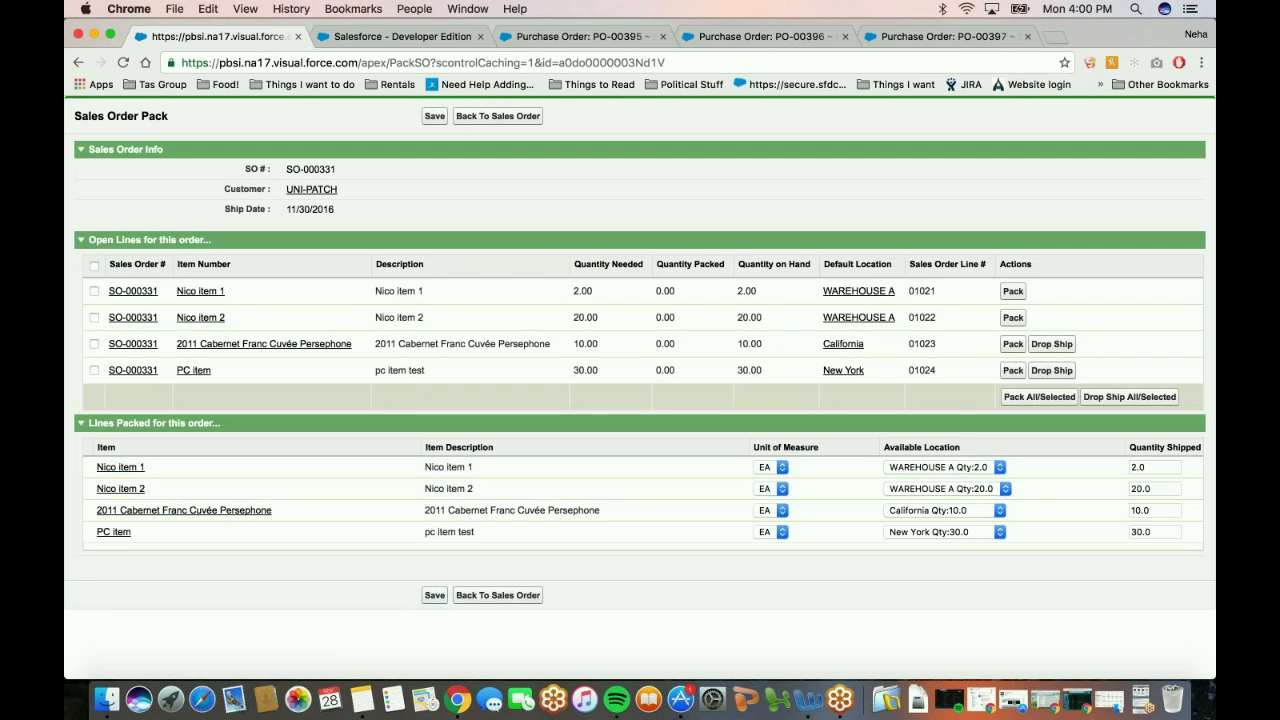
click(432, 596)
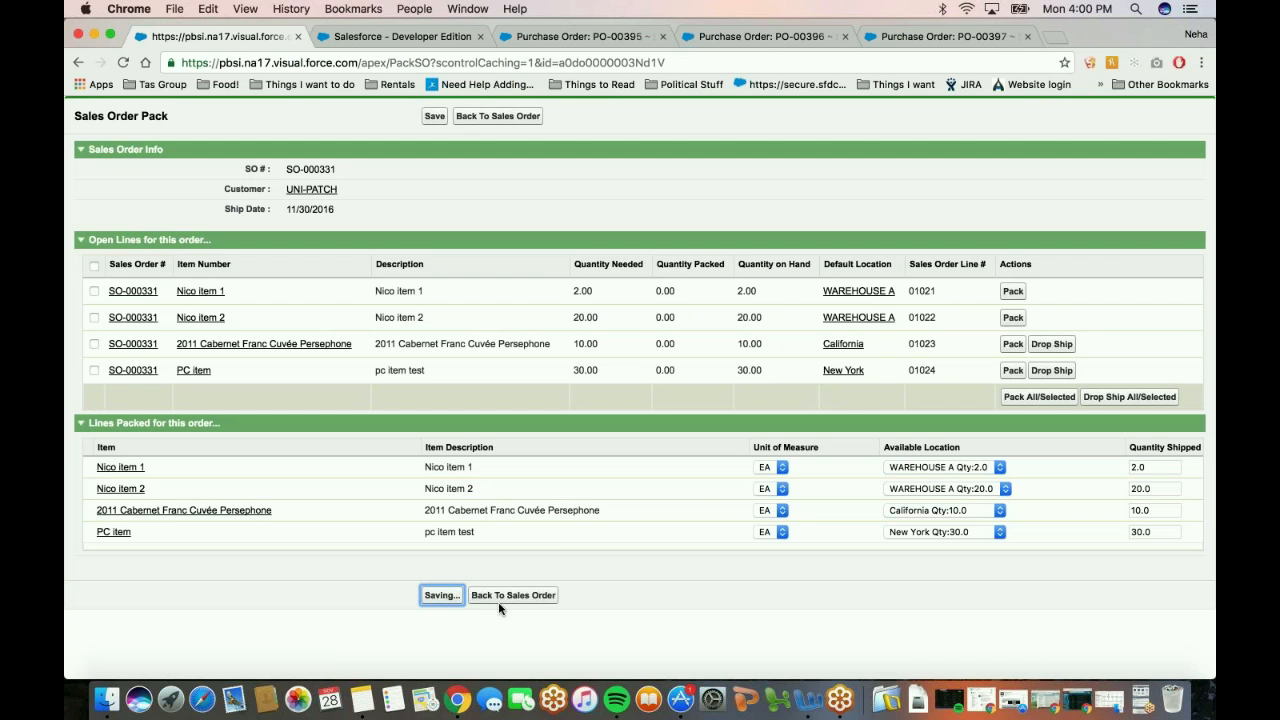
click(500, 571)
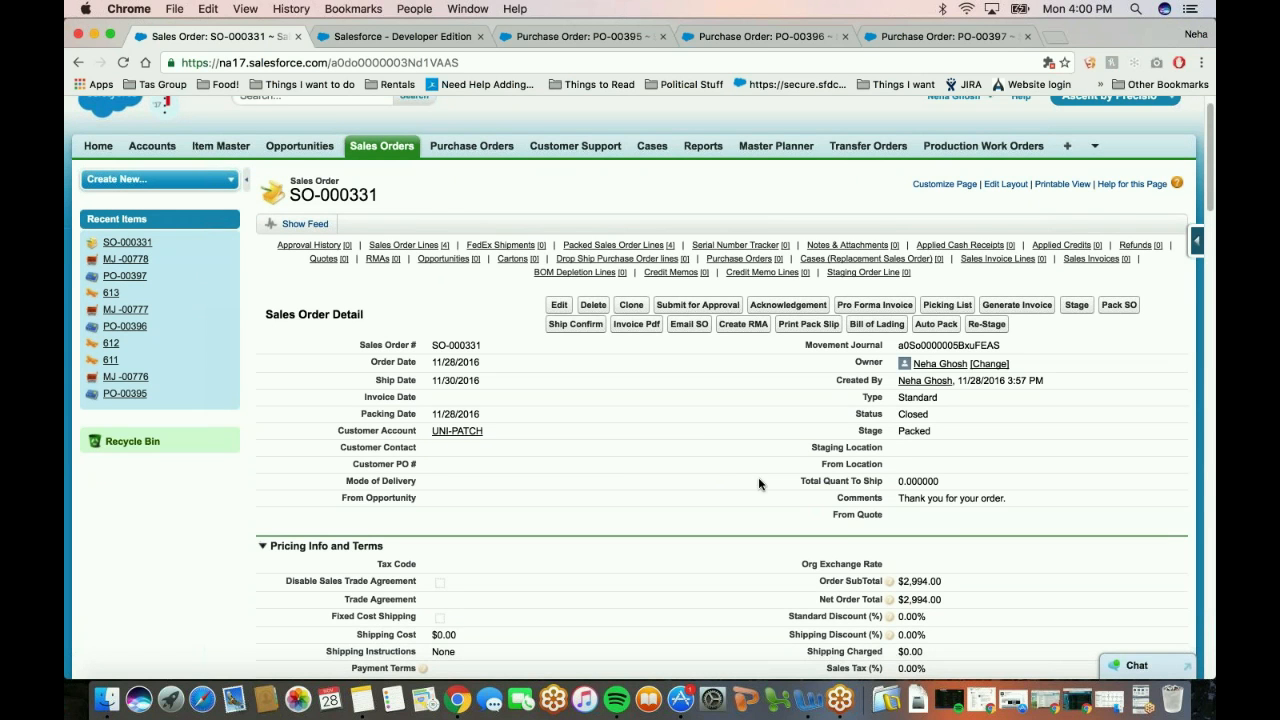
Review the packed sales order's status, stage, packing date and the on-hand quantities of its lines.
scroll(686, 476, down, 3)
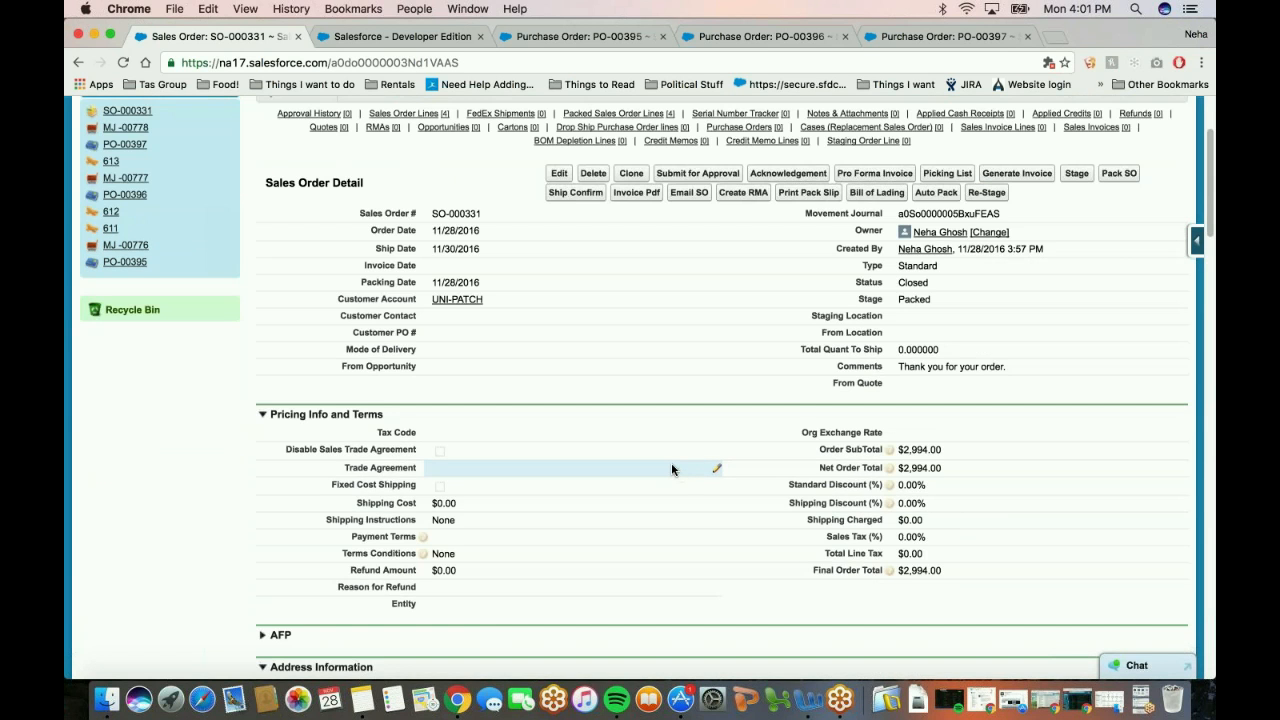
scroll(671, 468, up, 3)
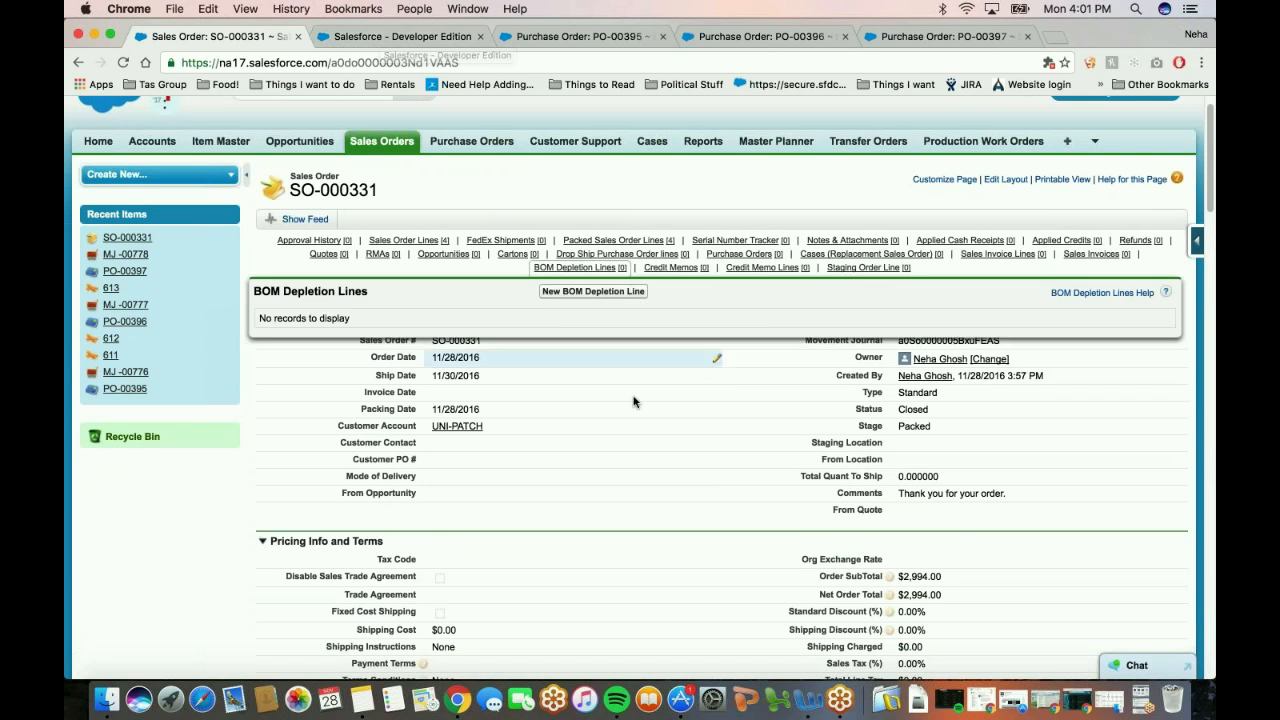
scroll(632, 400, down, 5)
scroll(631, 403, down, 10)
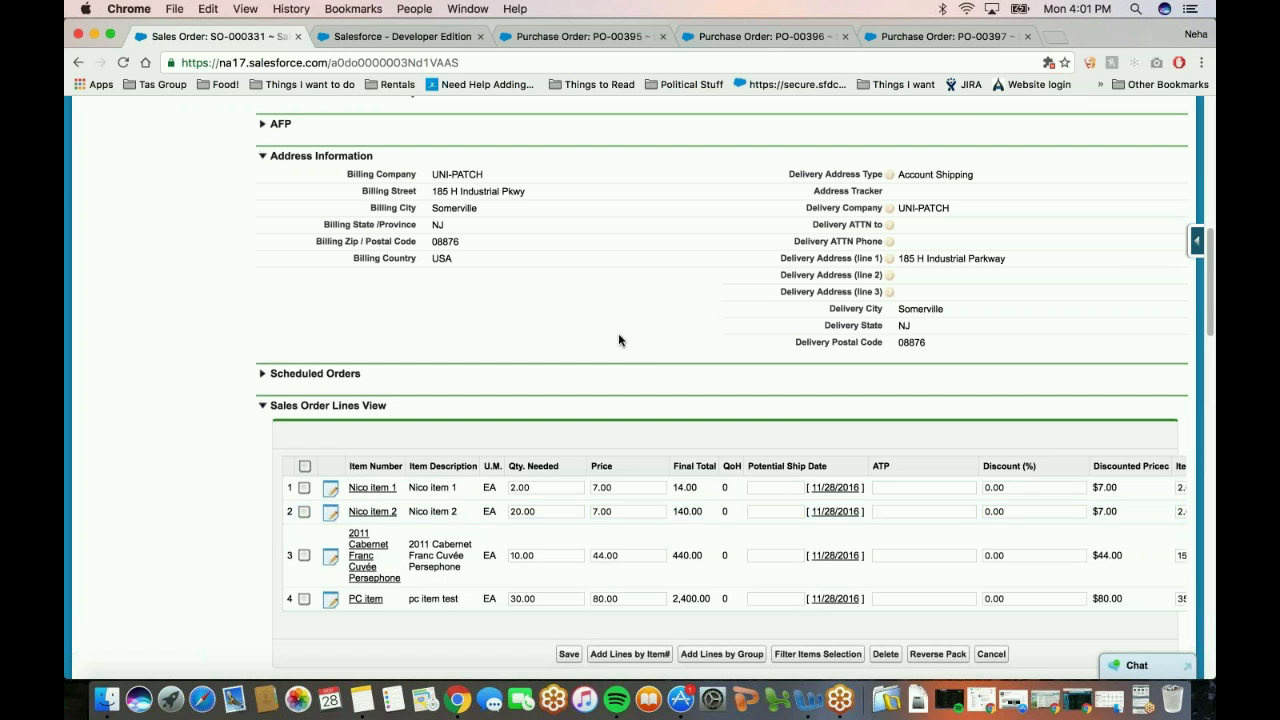
scroll(660, 354, up, 7)
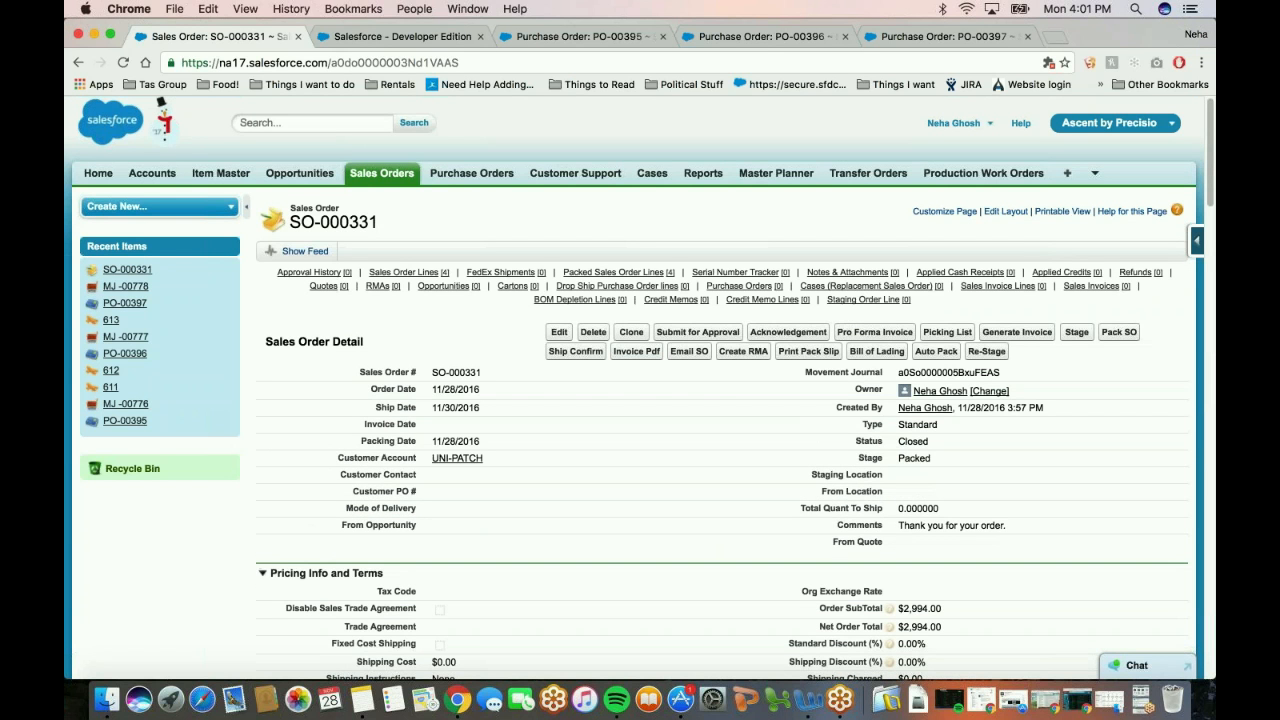